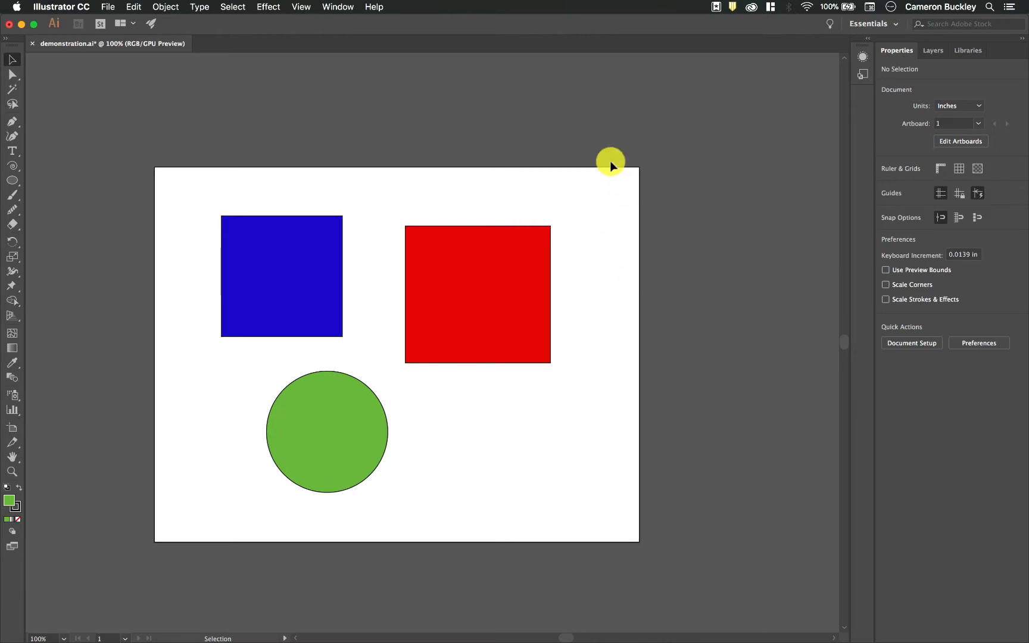
# - Spread the shapes over the artboard: blue square upper left, red square lower centre, green circle lower right at about X 8.32, Y 5.92 in
pyautogui.click(937, 51)
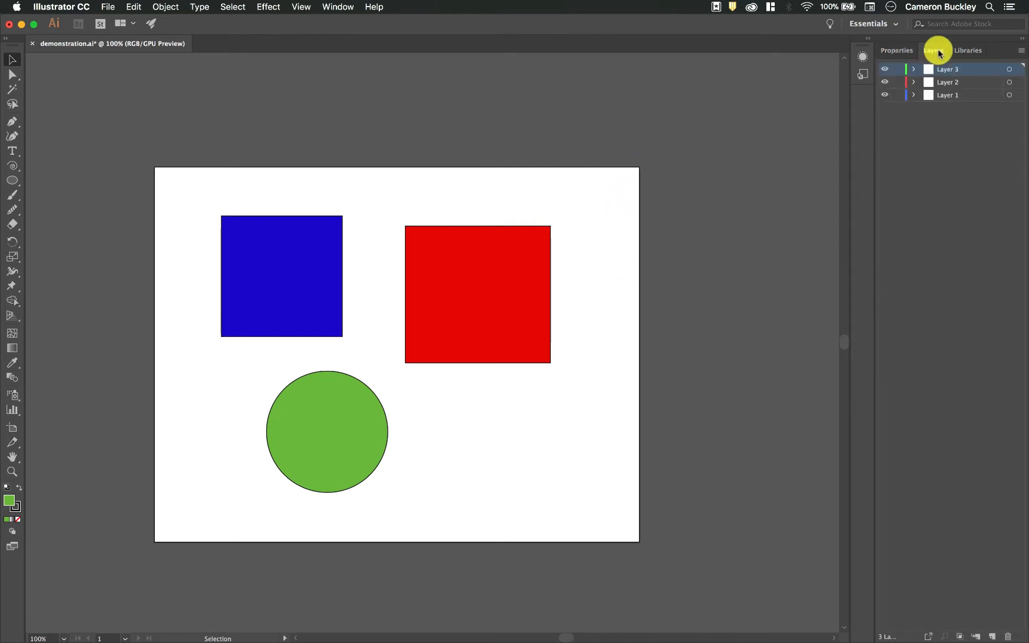
pyautogui.click(943, 98)
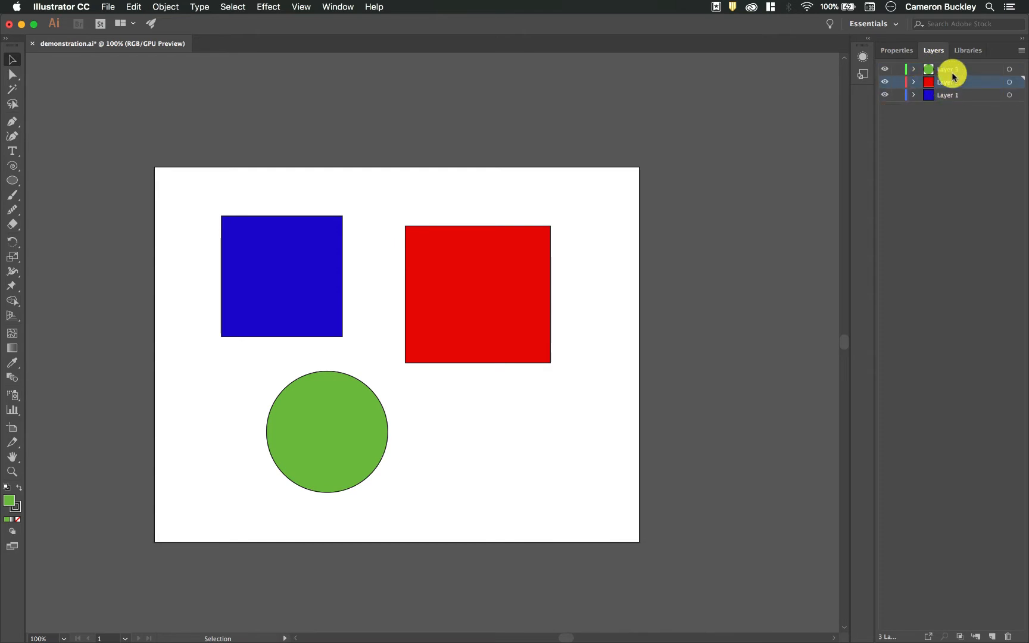
pyautogui.moveTo(333, 241); pyautogui.dragTo(303, 223)
pyautogui.moveTo(488, 274); pyautogui.dragTo(365, 262)
pyautogui.moveTo(345, 411); pyautogui.dragTo(487, 400)
pyautogui.click(525, 292)
pyautogui.click(447, 280)
pyautogui.moveTo(395, 277); pyautogui.dragTo(506, 276)
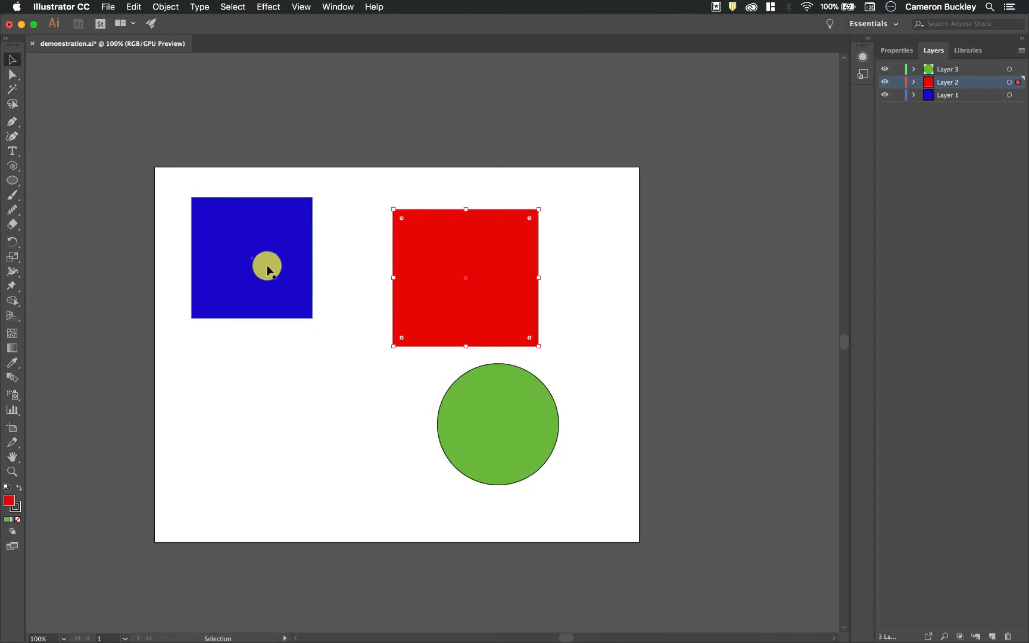
pyautogui.moveTo(450, 294); pyautogui.dragTo(326, 452)
pyautogui.moveTo(485, 424); pyautogui.dragTo(508, 424)
# - Show the object properties and select the green circle and the red square together
pyautogui.click(898, 49)
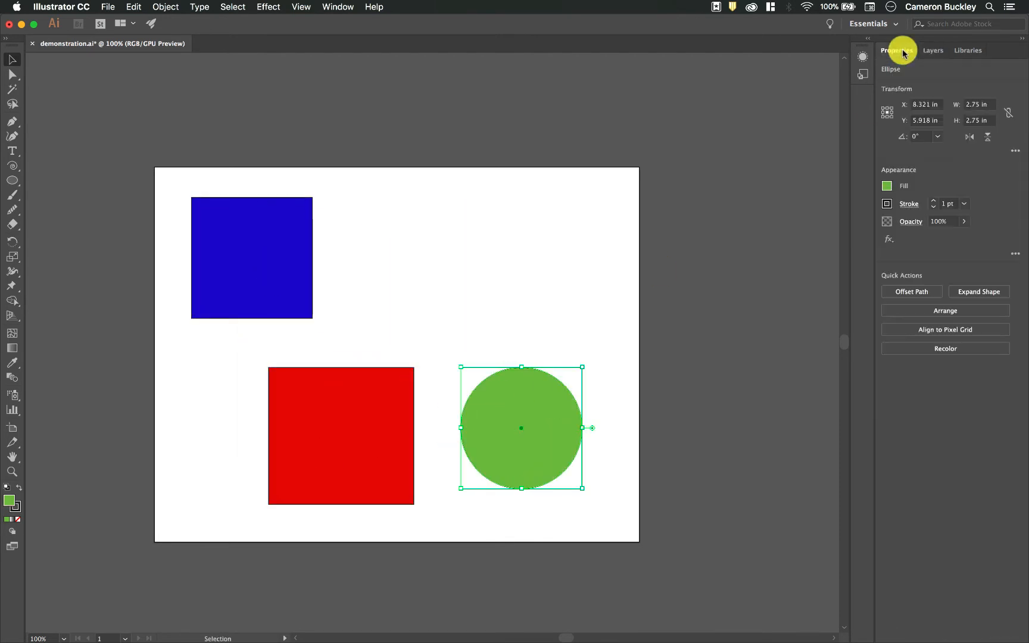
pyautogui.click(616, 344)
pyautogui.moveTo(622, 359); pyautogui.dragTo(487, 458)
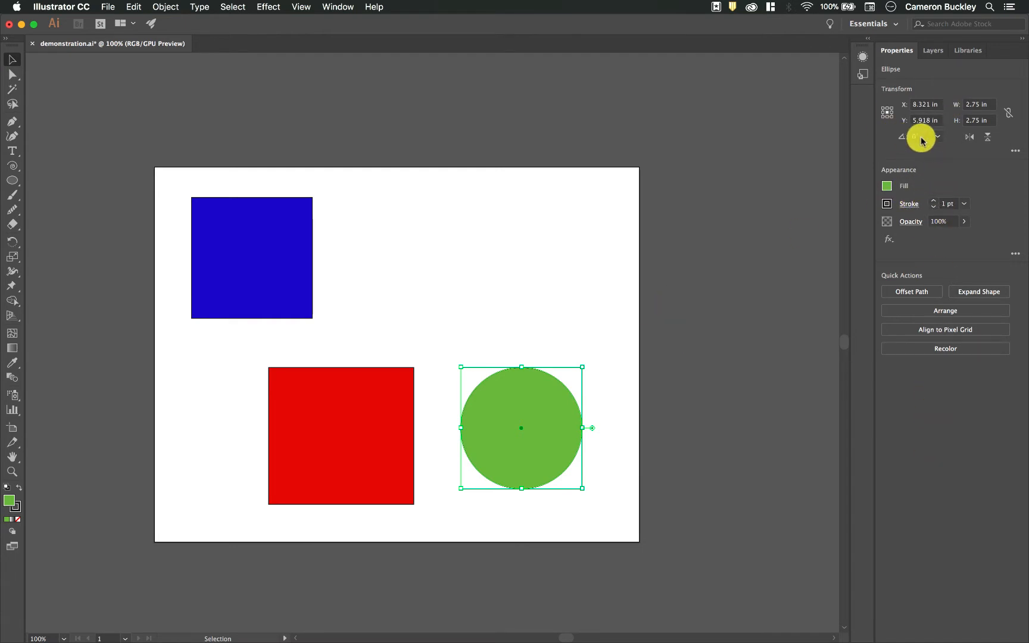
pyautogui.click(684, 288)
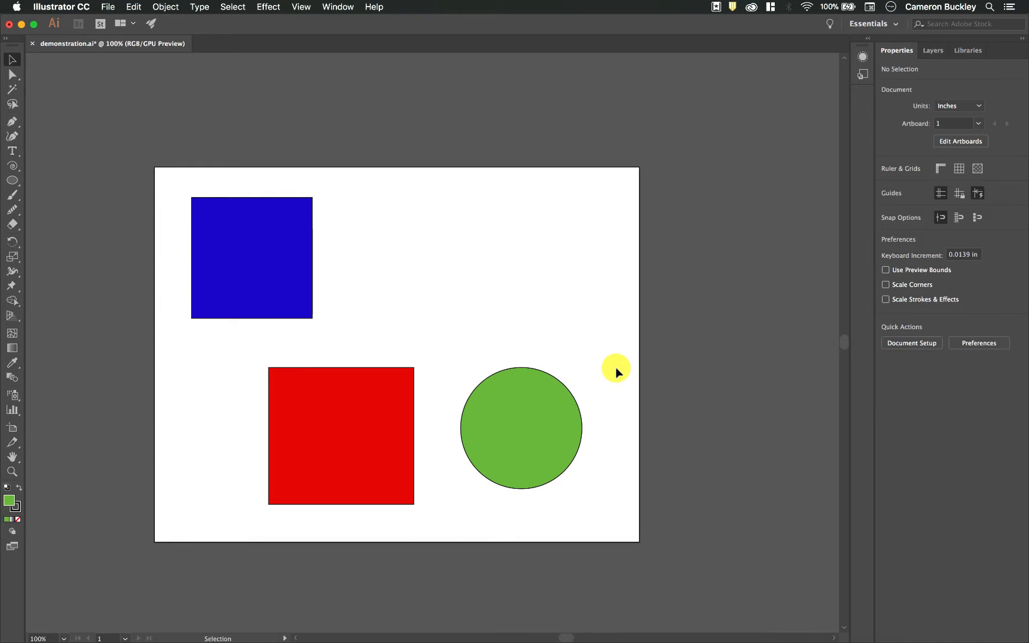
pyautogui.moveTo(322, 447); pyautogui.dragTo(248, 526)
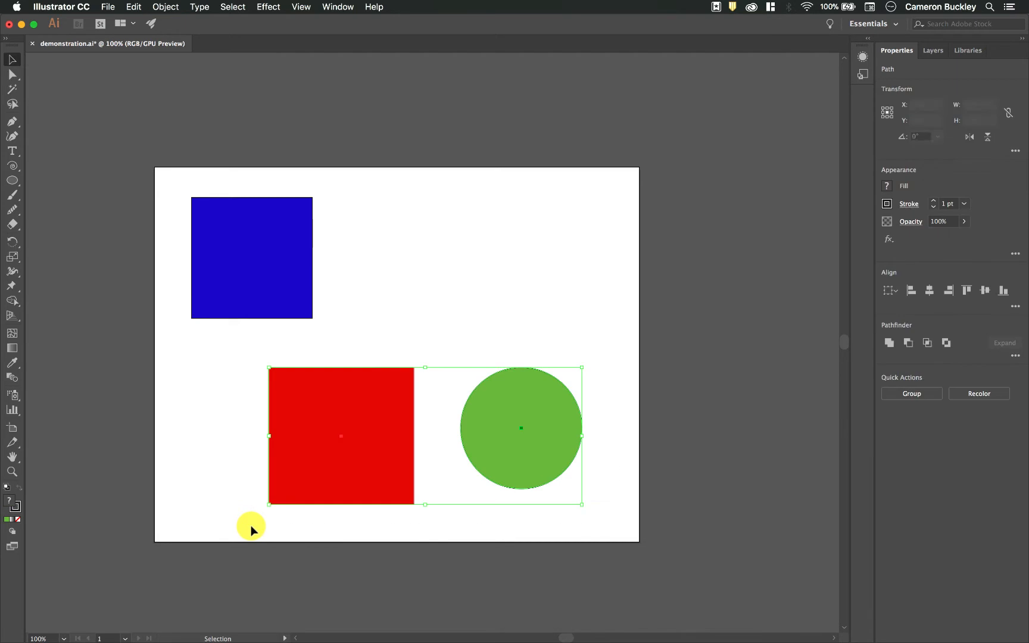
pyautogui.click(643, 316)
pyautogui.click(501, 431)
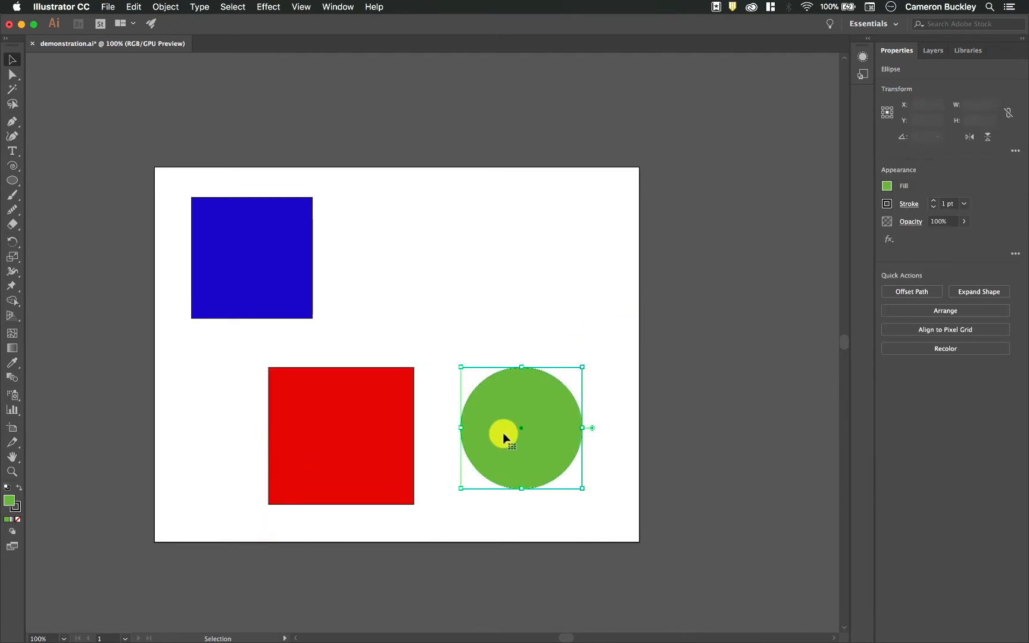
pyautogui.keyDown('shift'); pyautogui.click(369, 435); pyautogui.keyUp('shift')
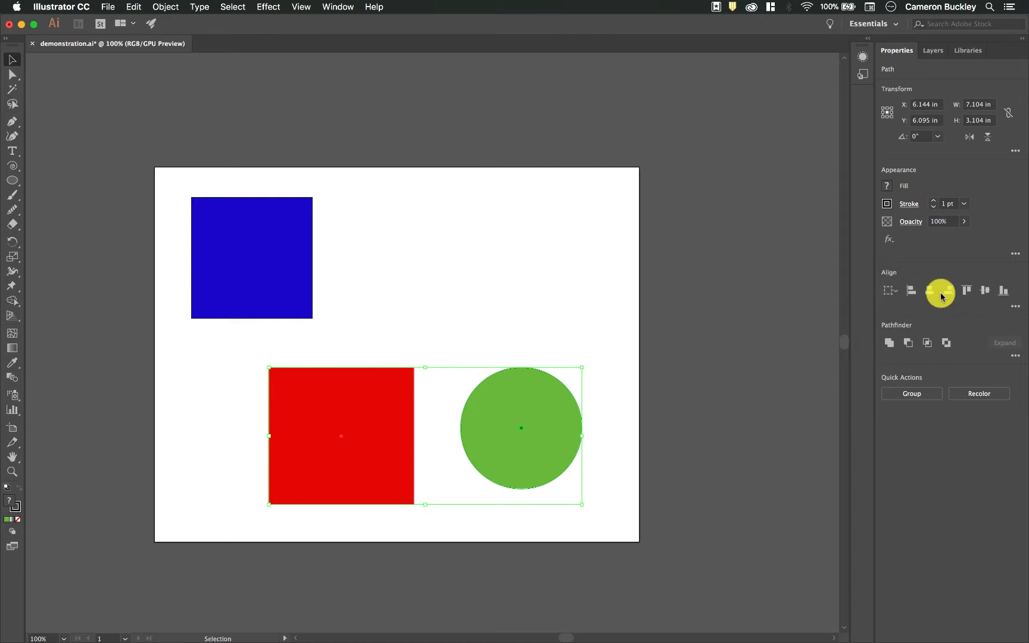
# - Align the red square and green circle to the selection horizontally: first left, then centre, then right
pyautogui.click(893, 292)
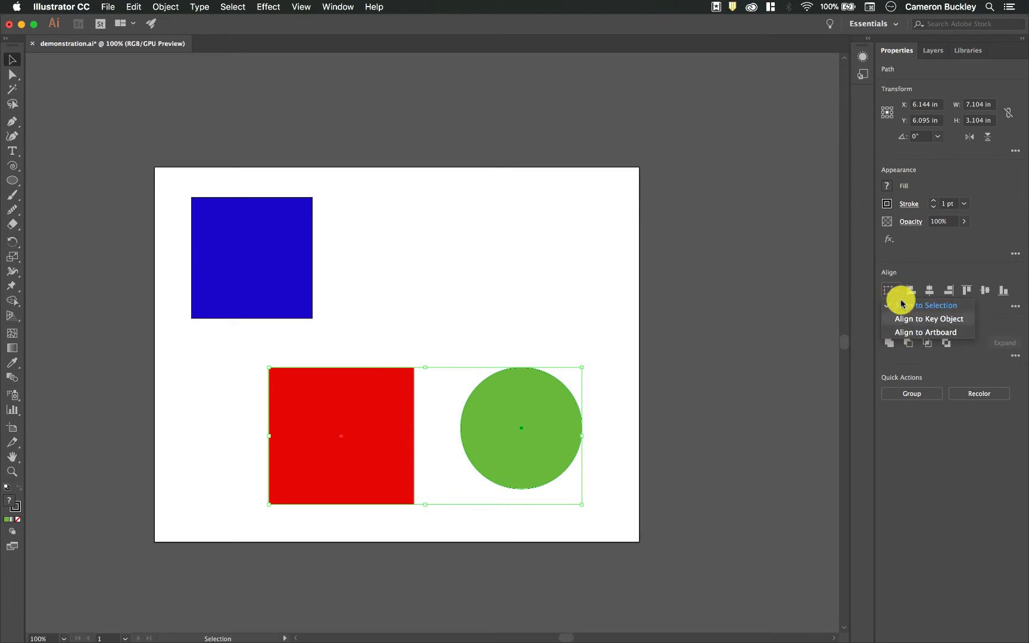
pyautogui.click(903, 311)
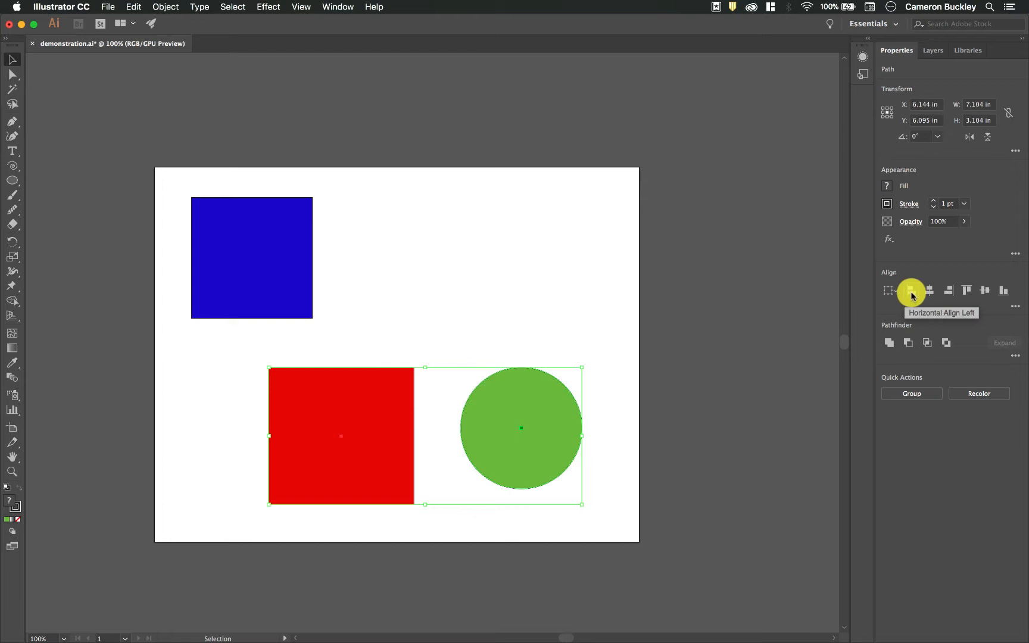
pyautogui.click(910, 291)
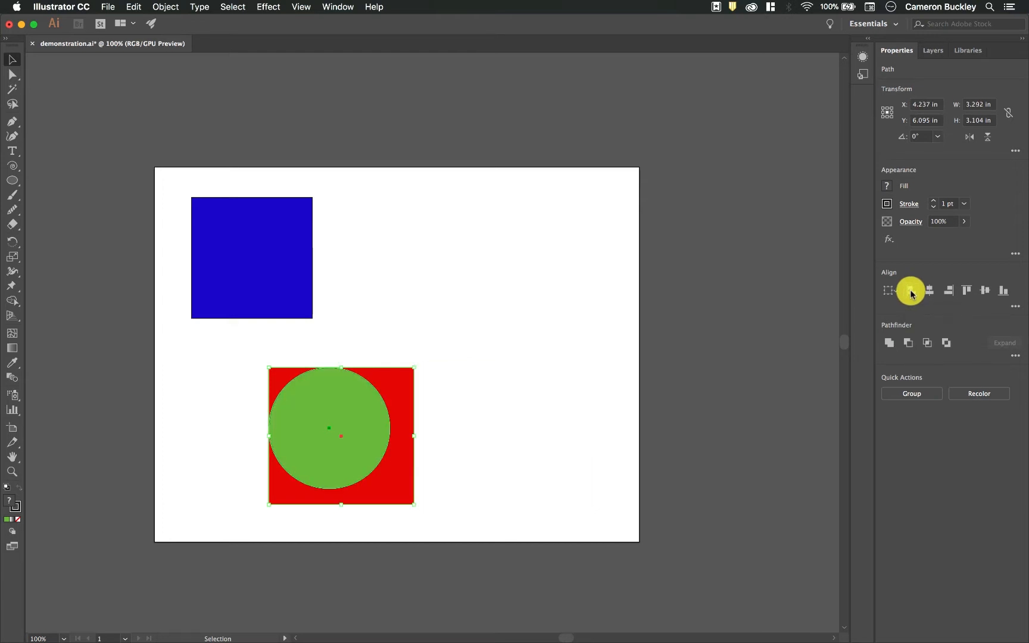
pyautogui.click(931, 291)
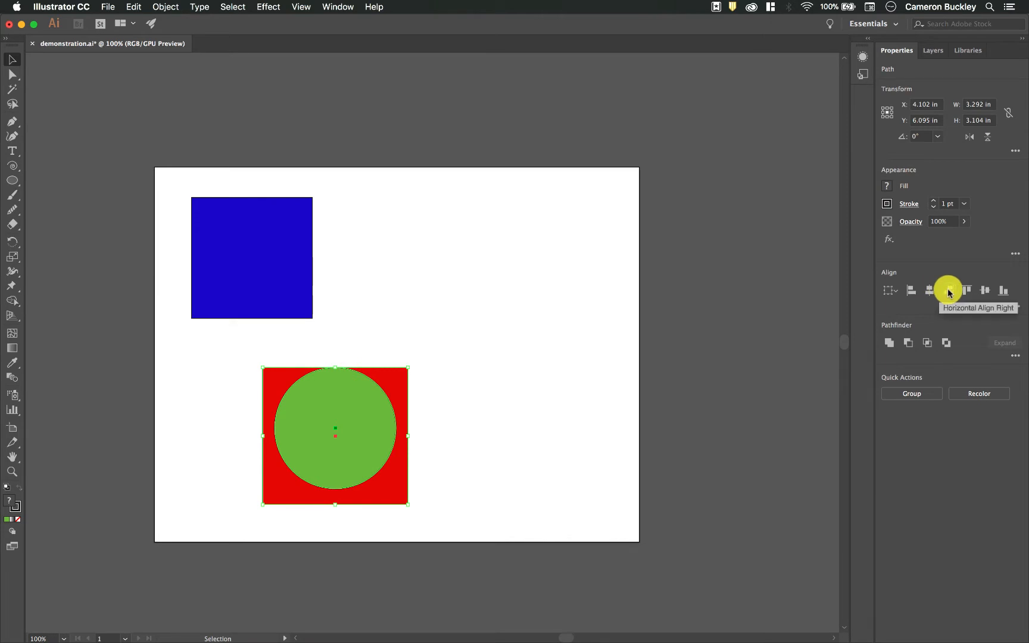
pyautogui.click(948, 291)
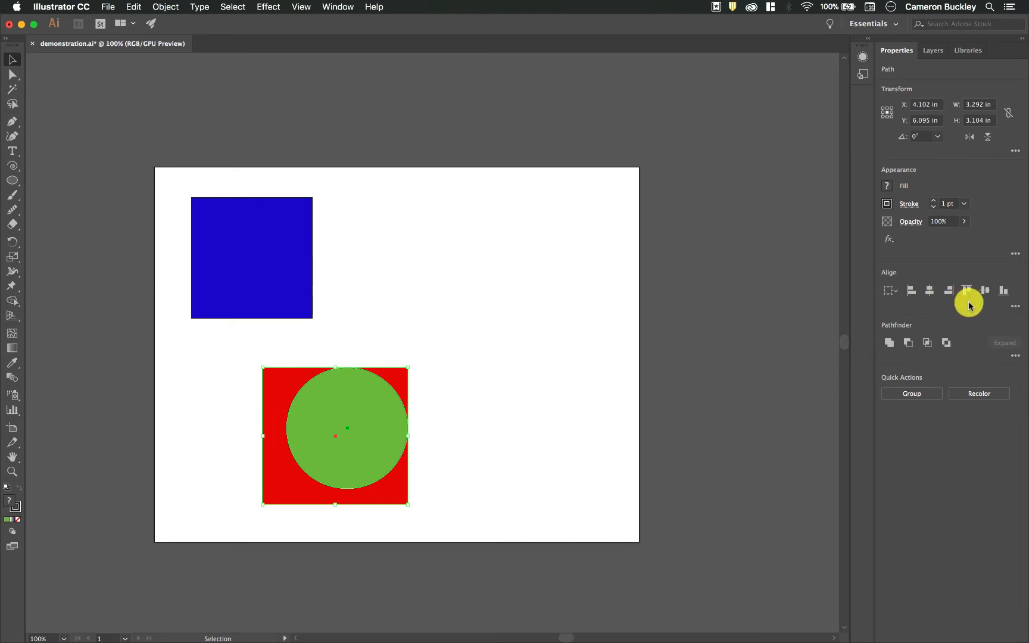
# - Lower the green circle to about Y 6.9 in and align it with the red square vertically: first top, then centre, then bottom
pyautogui.click(560, 369)
pyautogui.moveTo(372, 416); pyautogui.dragTo(373, 458)
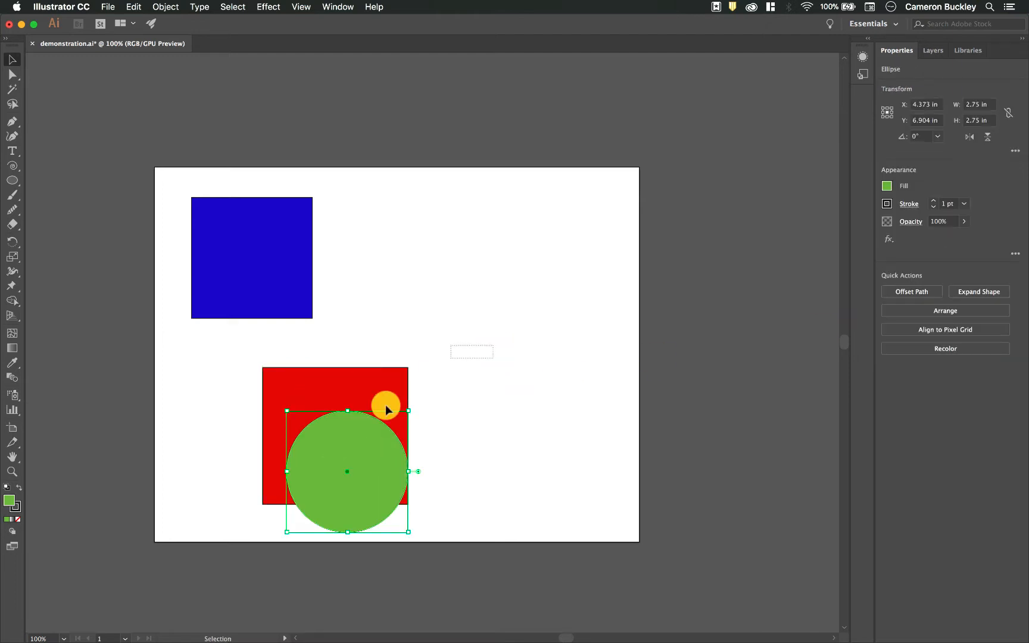
pyautogui.moveTo(485, 345); pyautogui.dragTo(308, 483)
pyautogui.click(965, 290)
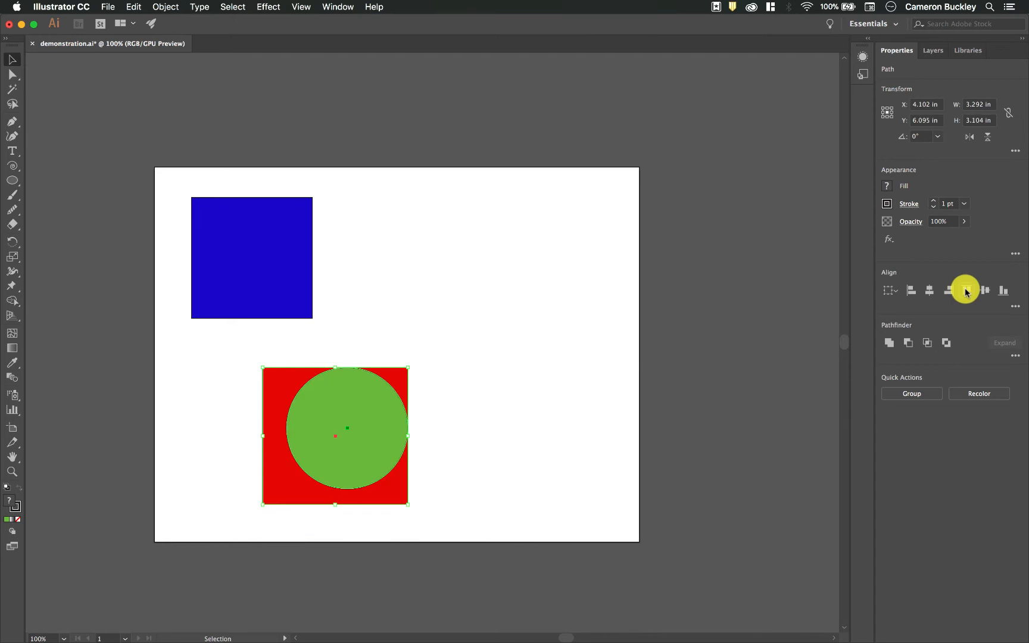
pyautogui.click(986, 291)
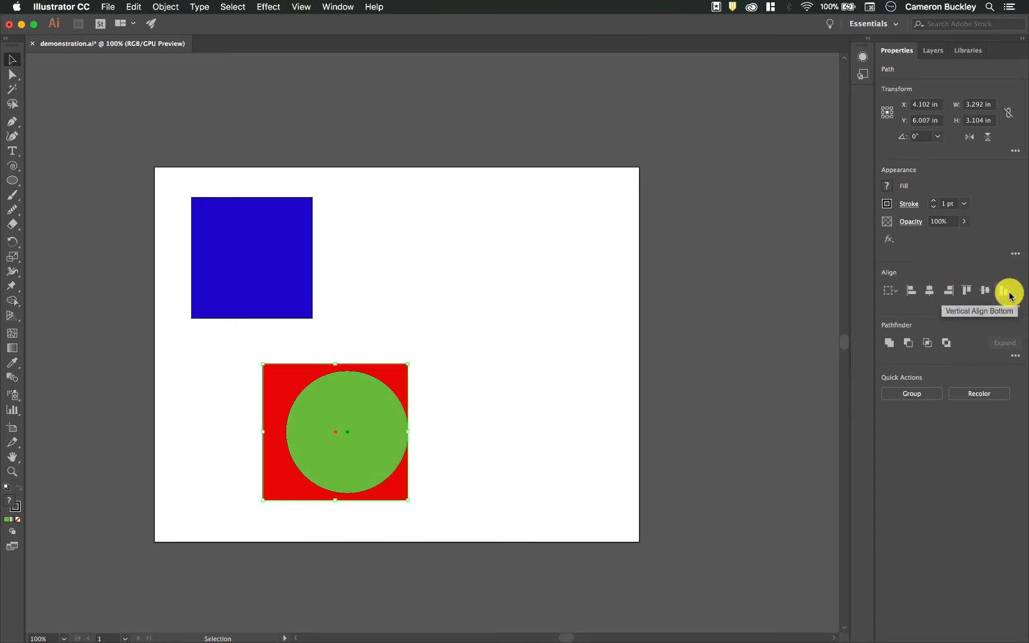
pyautogui.click(1003, 290)
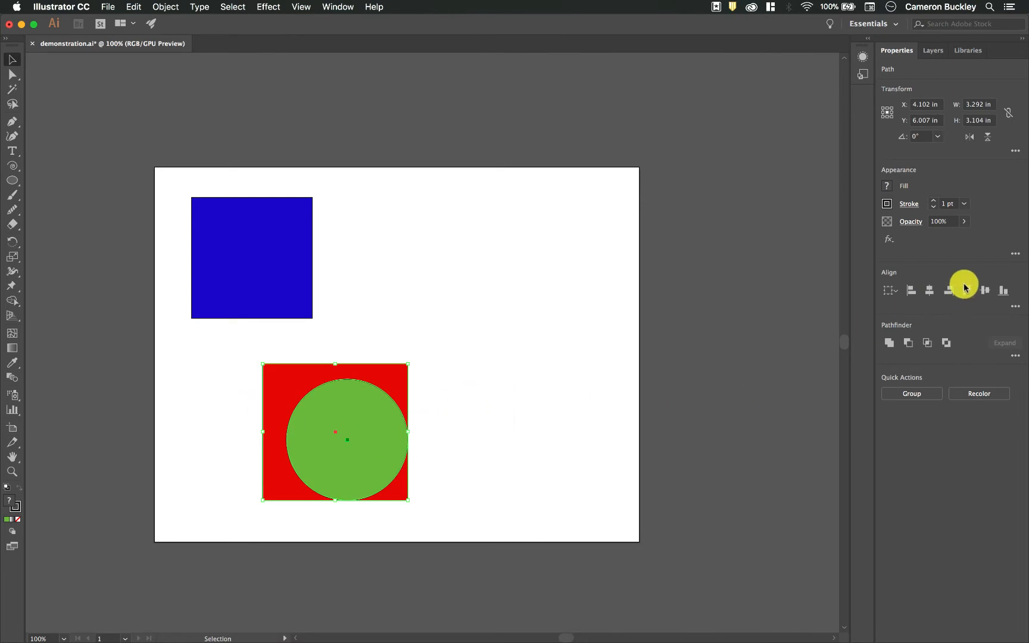
# - Align the red square and green circle by their horizontal and vertical centres, and shift the pair right to about X 6.01 in
pyautogui.click(932, 290)
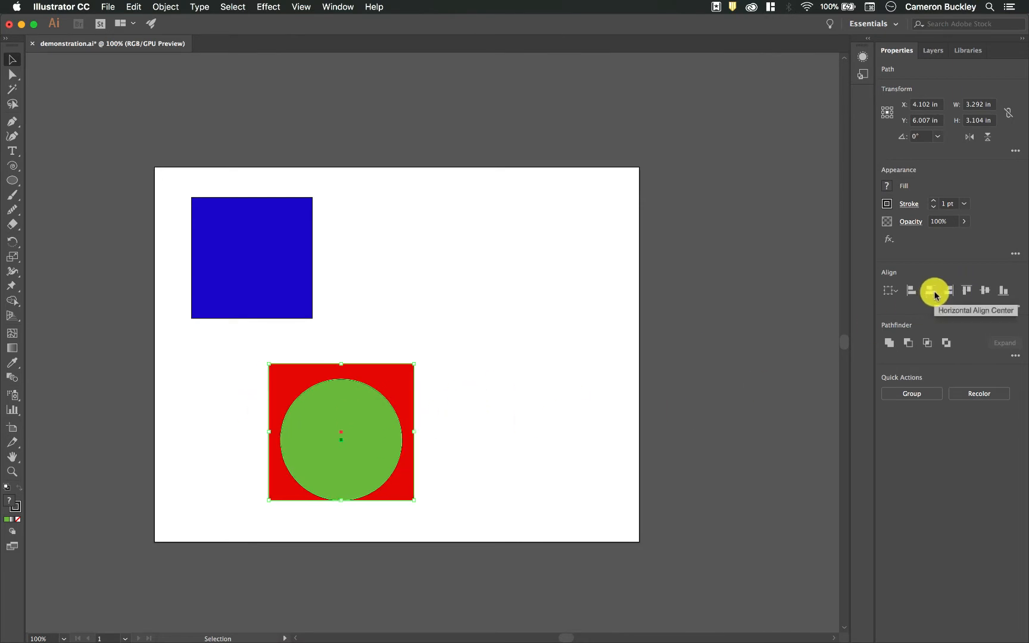
pyautogui.click(984, 291)
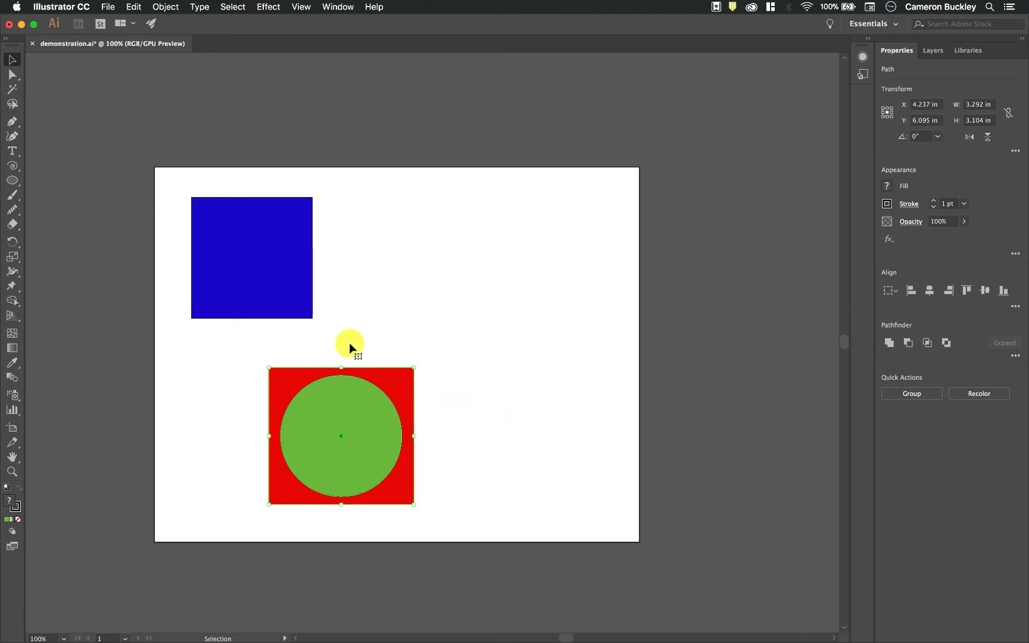
pyautogui.click(465, 413)
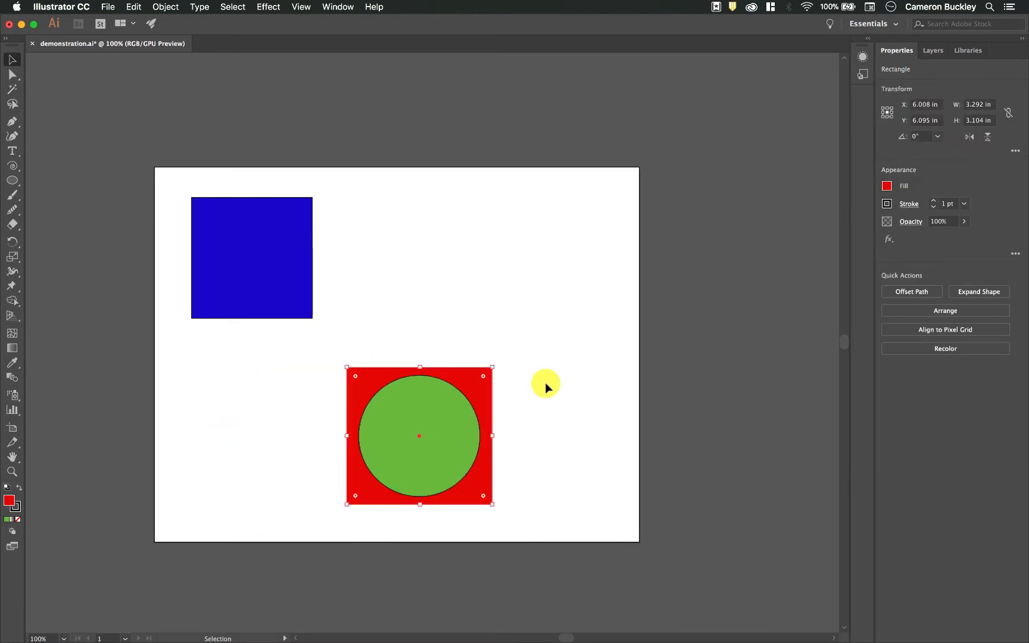
pyautogui.click(547, 383)
# - Select the red square and green circle, set Align to Artboard, and centre both horizontally and vertically on the artboard
pyautogui.moveTo(563, 361); pyautogui.dragTo(340, 506)
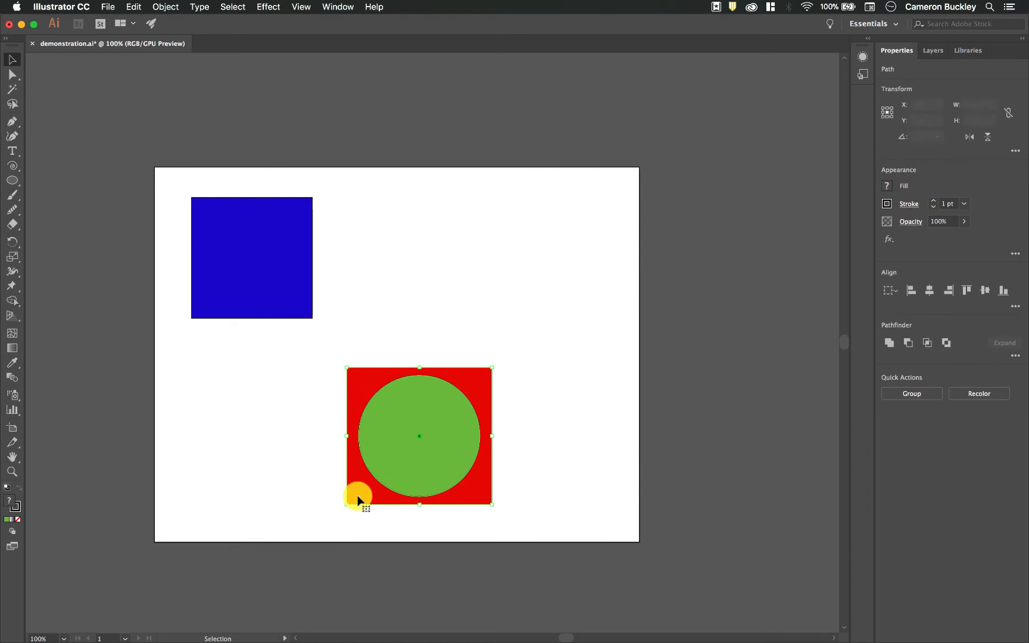
pyautogui.click(890, 291)
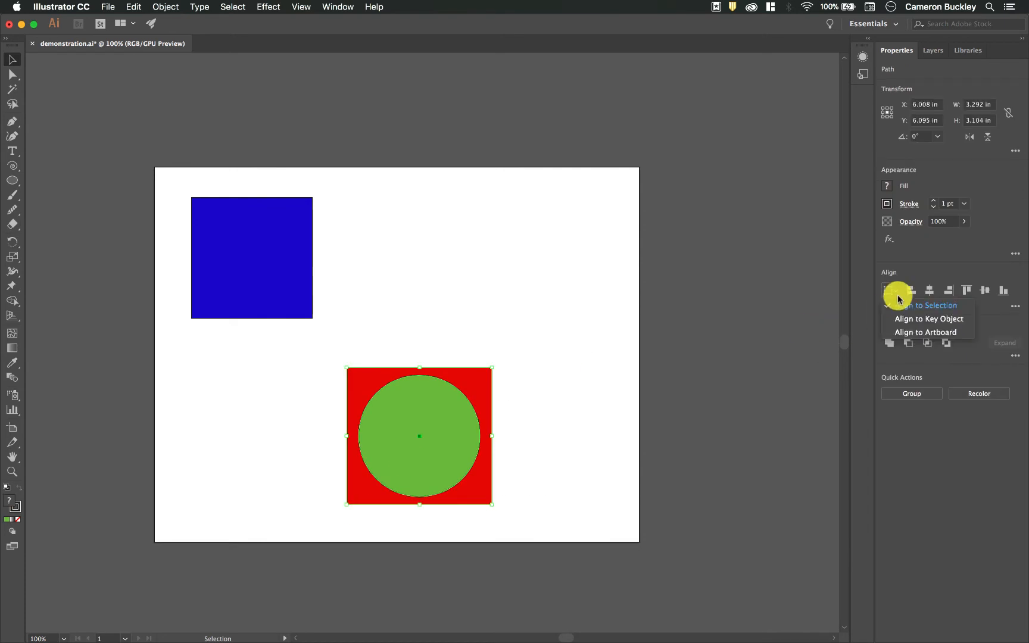
pyautogui.click(920, 332)
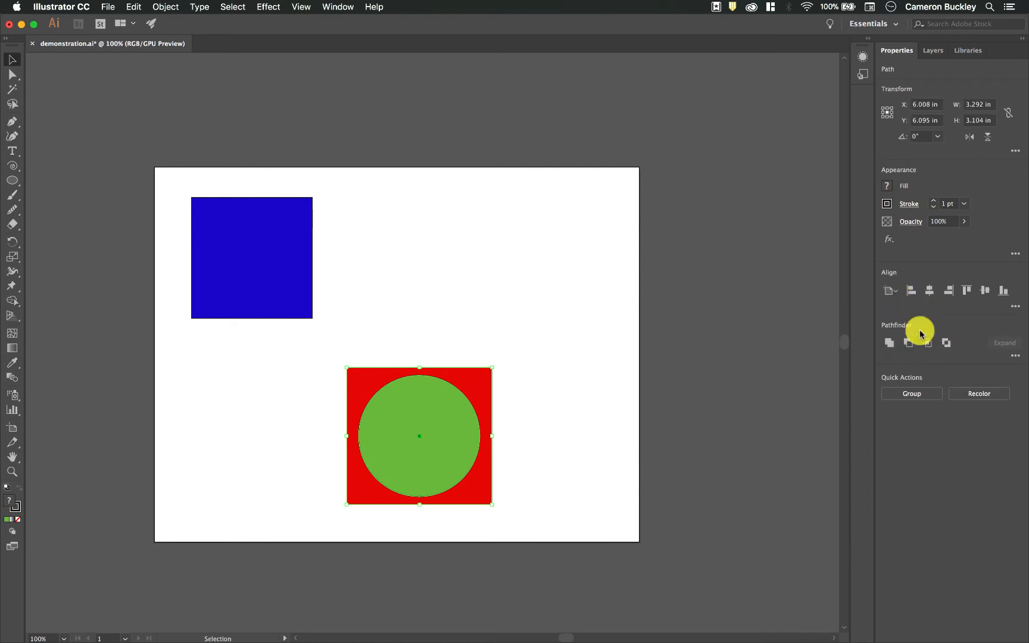
pyautogui.click(931, 291)
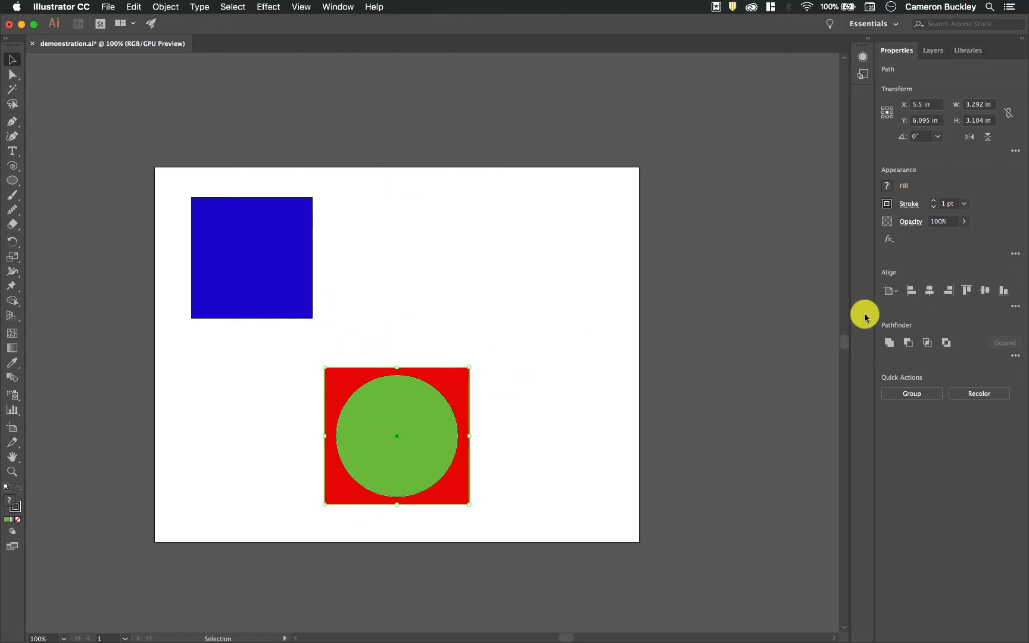
pyautogui.click(985, 292)
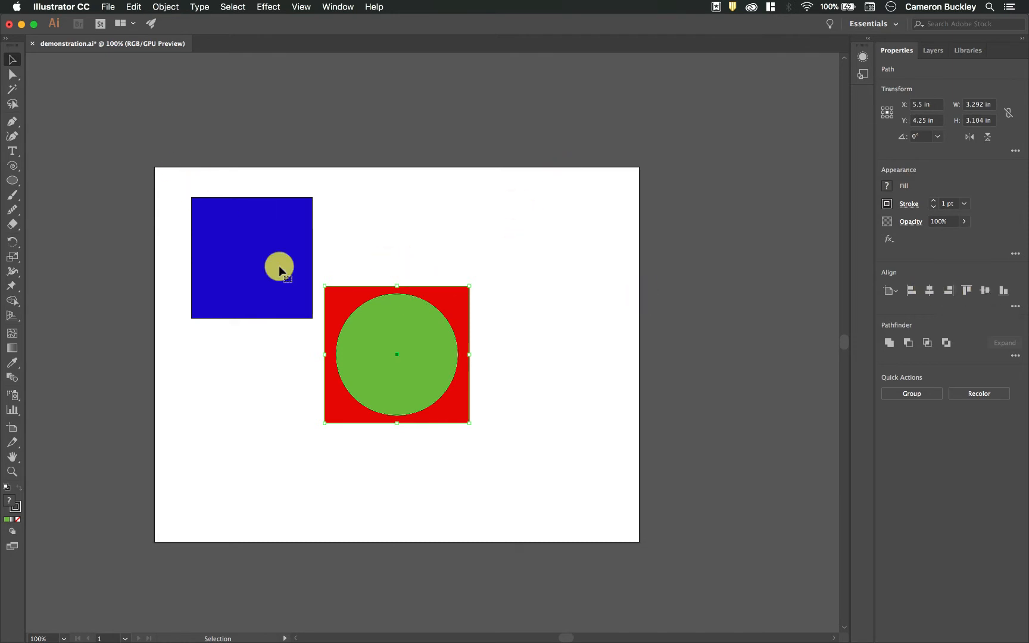
# - Move the green circle off the red square to the artboard's right edge, at about X 9.63, Y 3.81 in
pyautogui.click(893, 289)
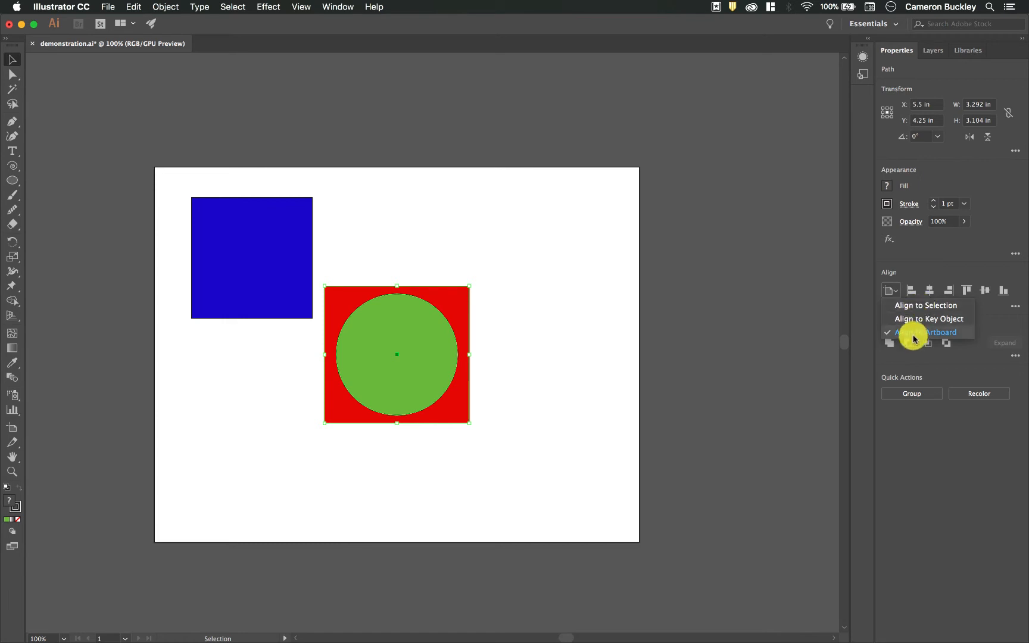
pyautogui.click(891, 306)
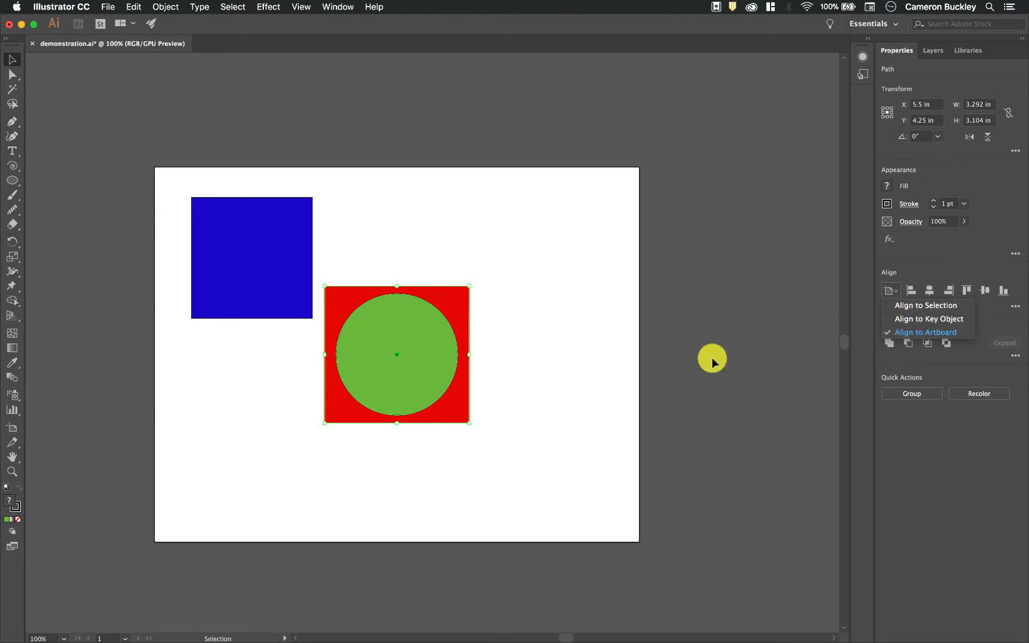
pyautogui.click(517, 291)
pyautogui.moveTo(417, 335); pyautogui.dragTo(598, 312)
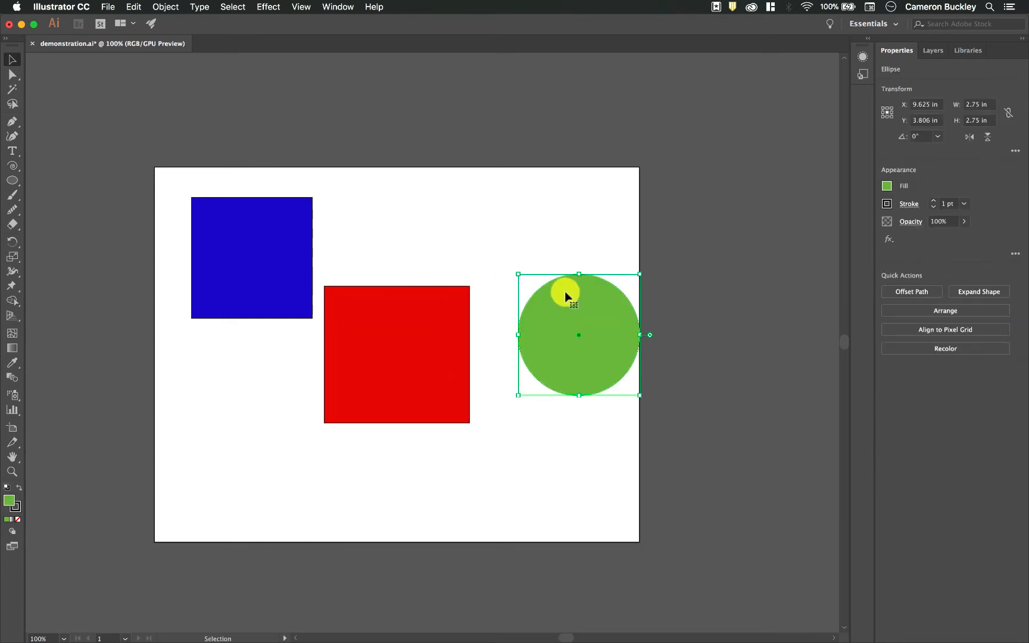
# - Add the red square to the selection and align both shapes to the artboard's horizontal and vertical centres
pyautogui.keyDown('shift'); pyautogui.click(366, 399); pyautogui.keyUp('shift')
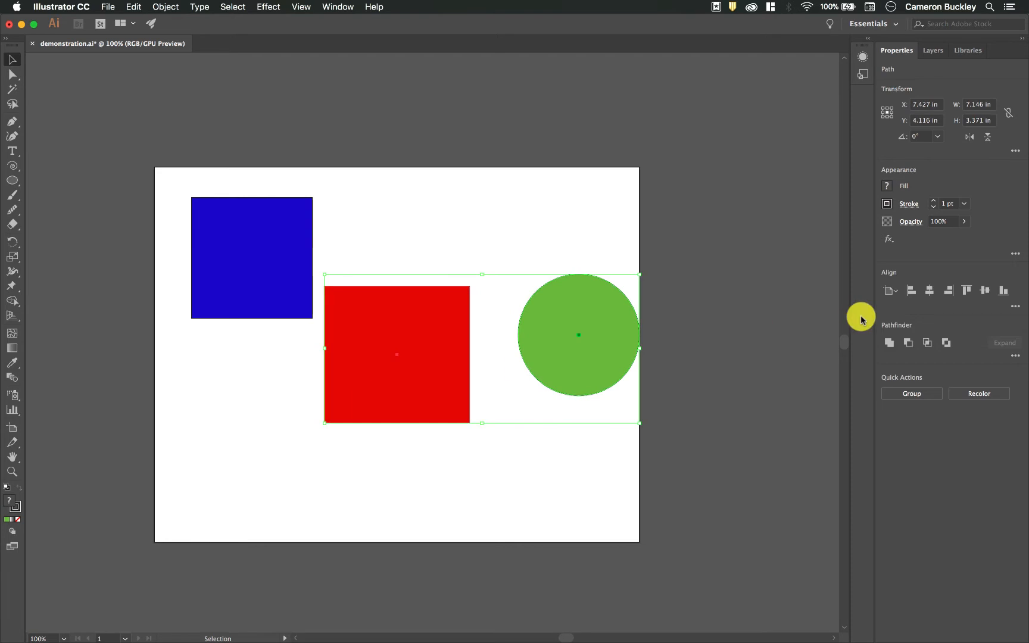
pyautogui.click(931, 295)
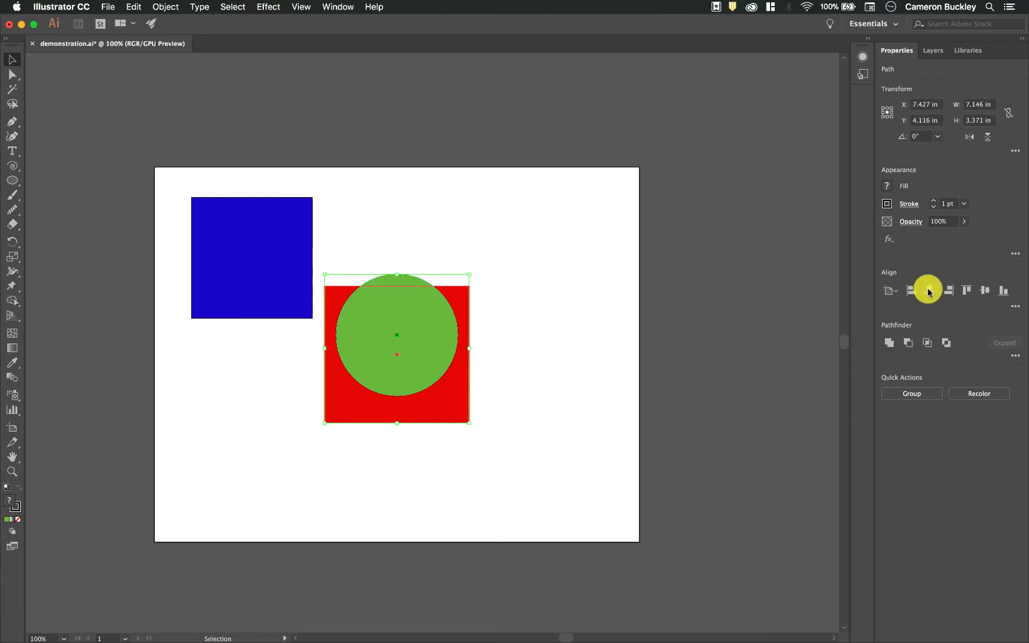
pyautogui.click(983, 290)
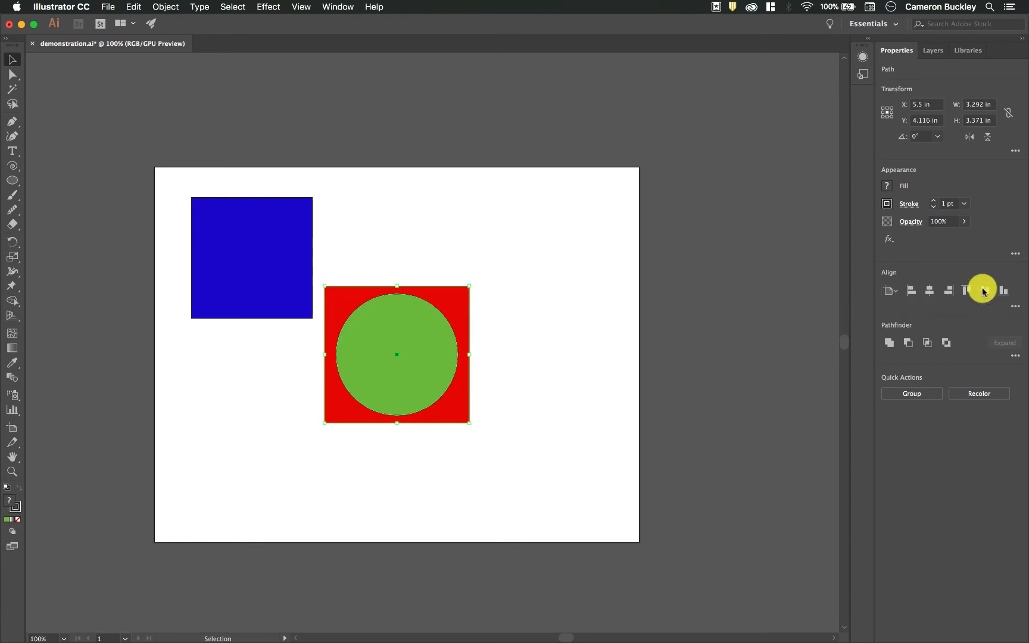
# - Try combining the red square and green circle into a compound path, and undo it
pyautogui.click(539, 330)
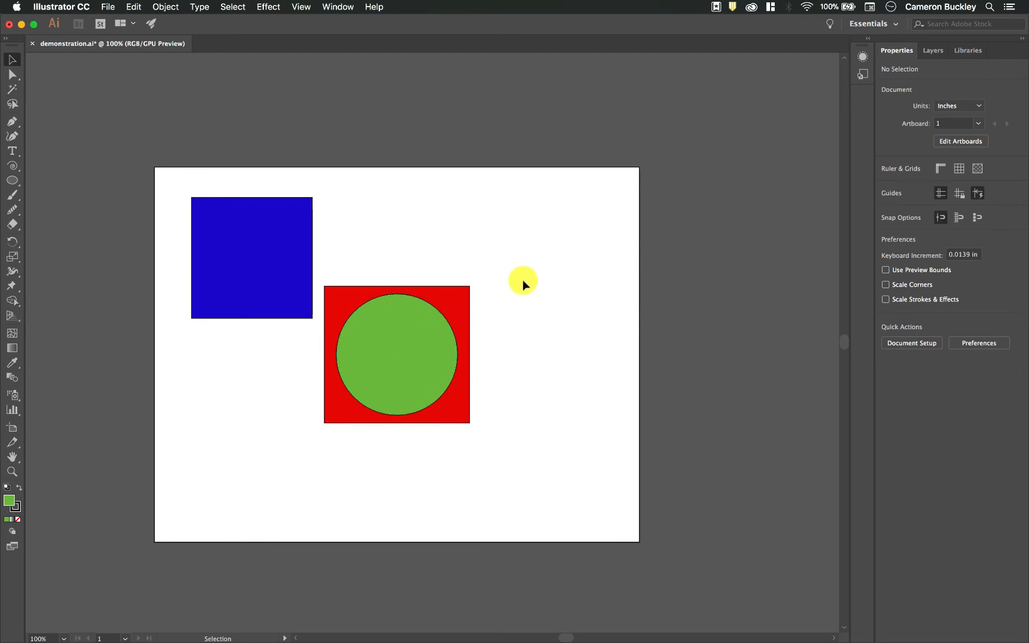
pyautogui.moveTo(514, 262); pyautogui.dragTo(368, 376)
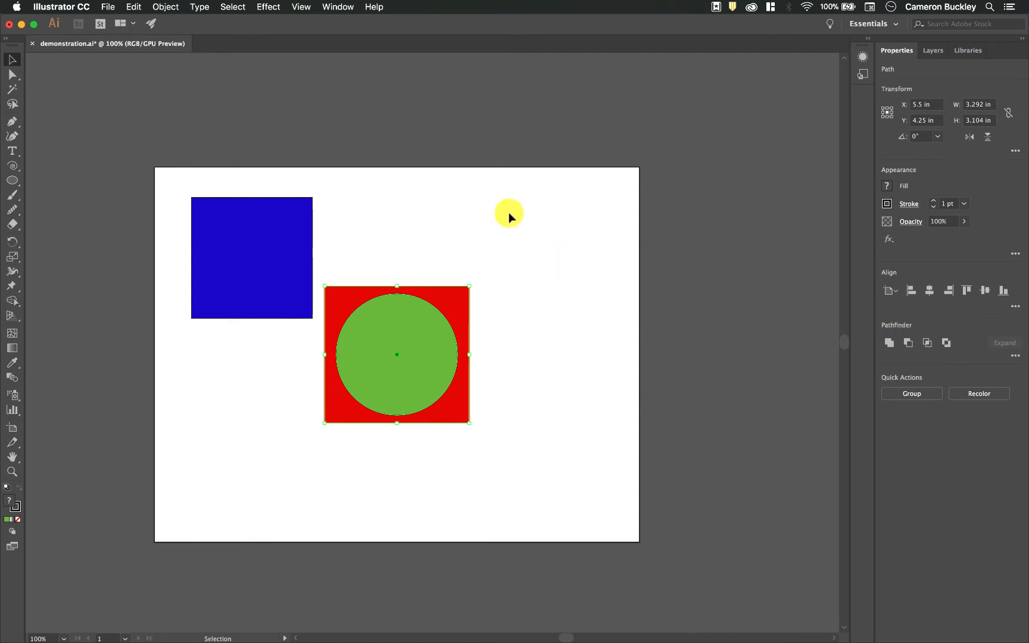
pyautogui.click(516, 268)
pyautogui.moveTo(520, 262); pyautogui.dragTo(369, 371)
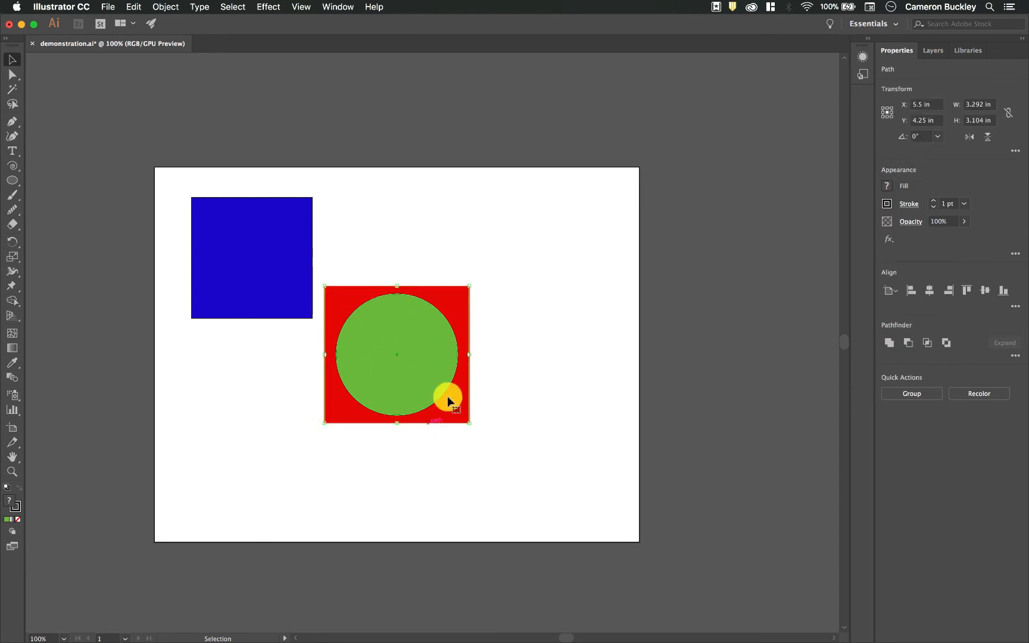
pyautogui.click(165, 7)
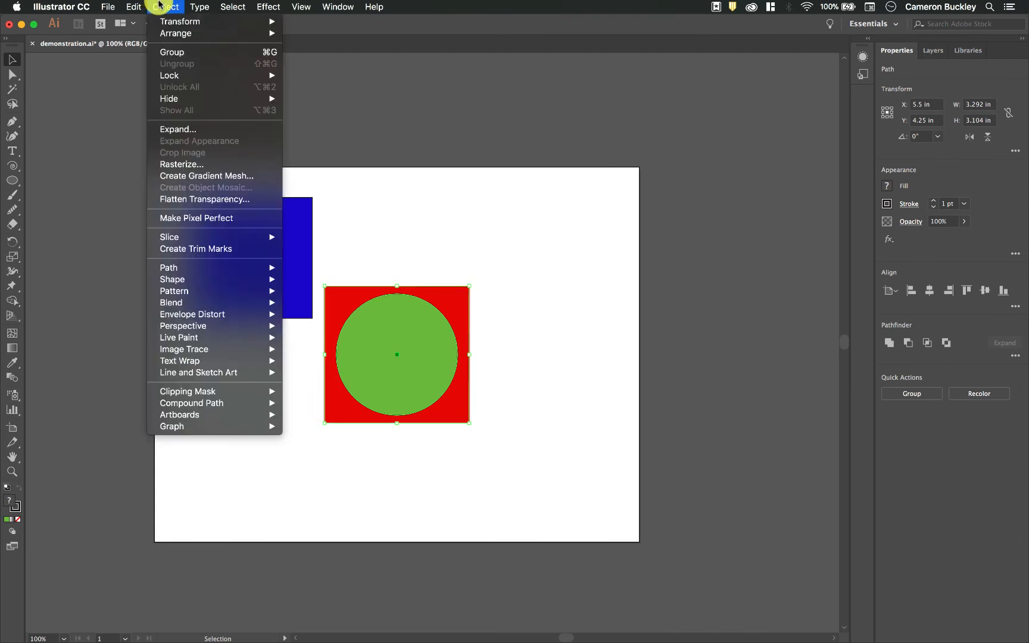
pyautogui.moveTo(219, 407)
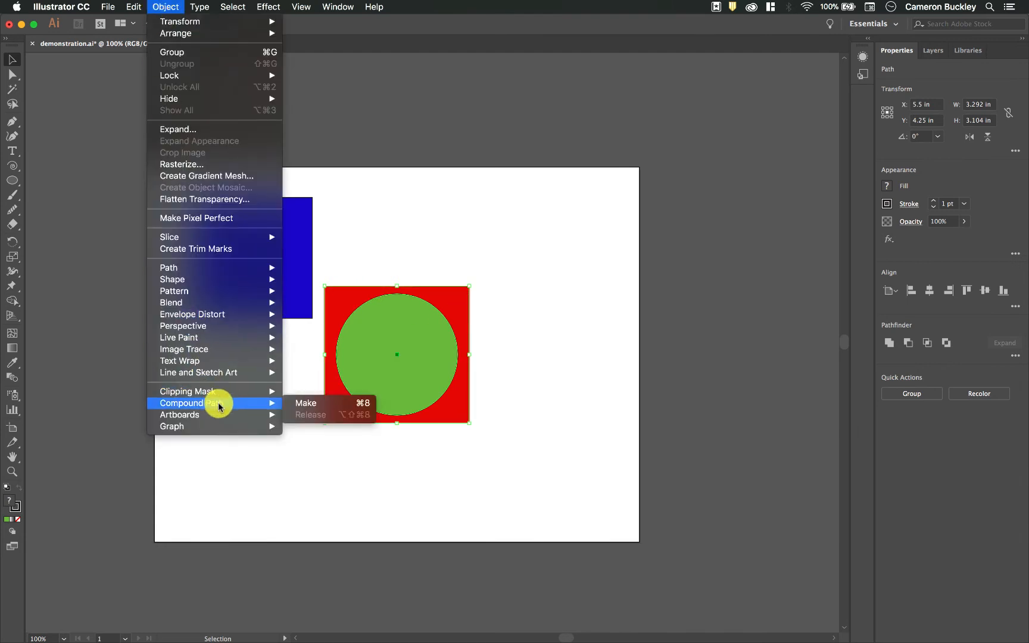
pyautogui.click(312, 407)
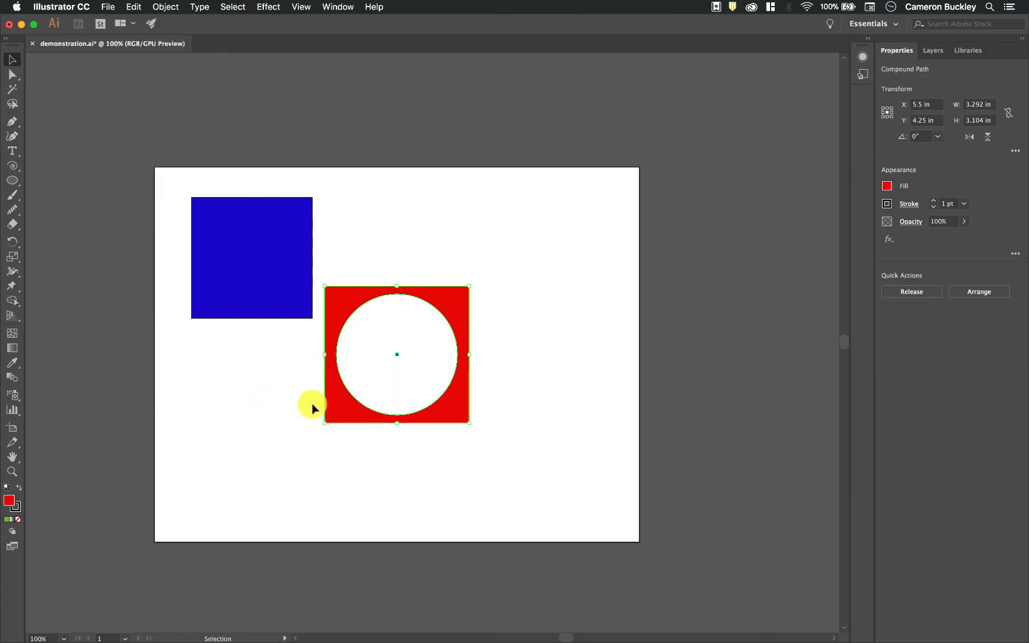
pyautogui.press('super+z')
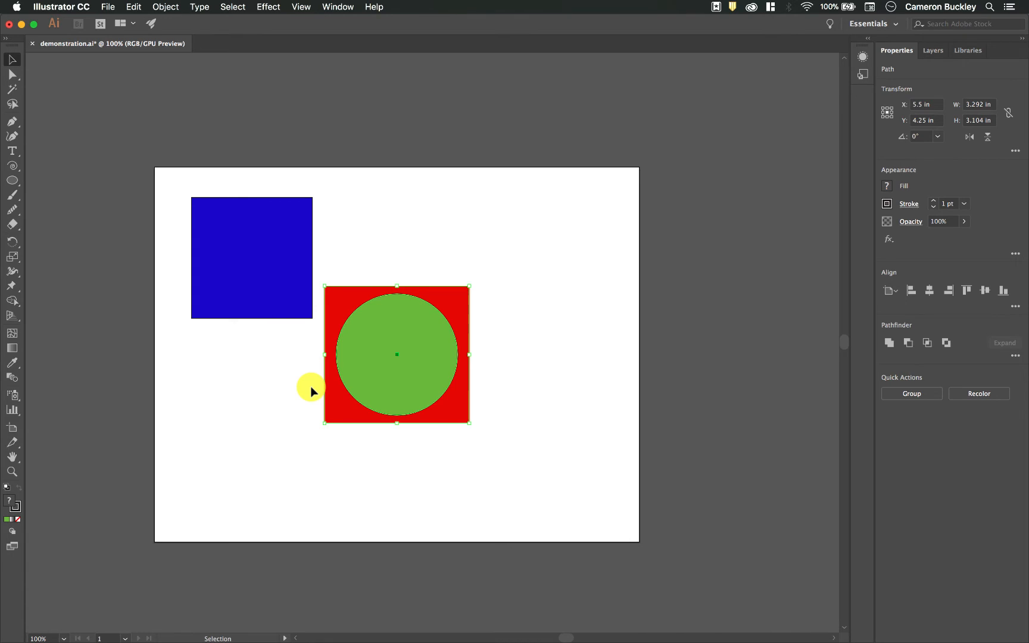
# - Combine the red square and green circle into a compound path and move it to about X 6.88, Y 4.35 in
pyautogui.press('super+8')
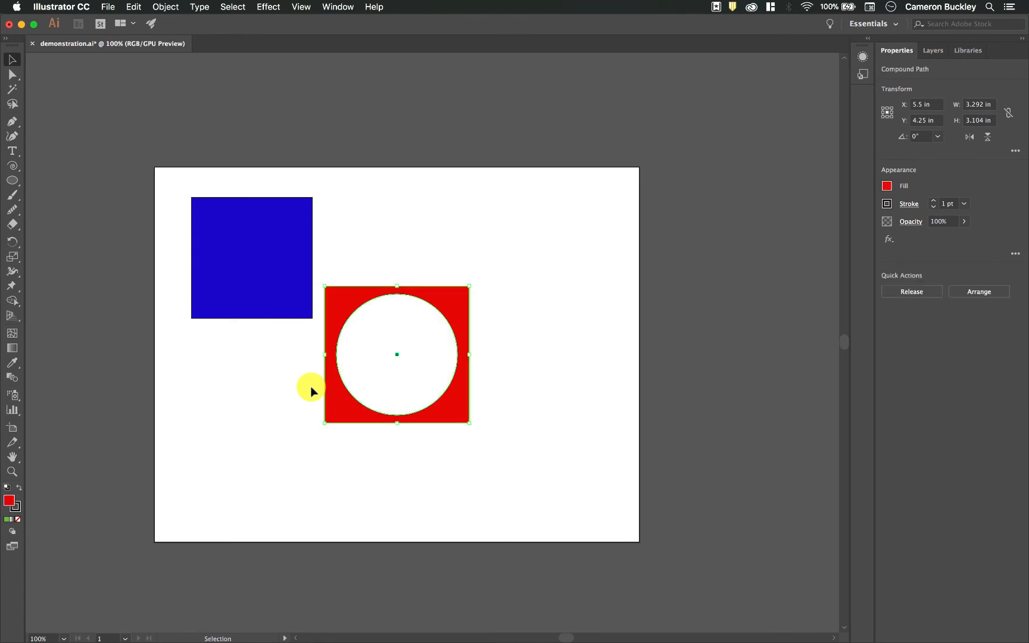
pyautogui.moveTo(454, 322); pyautogui.dragTo(515, 326)
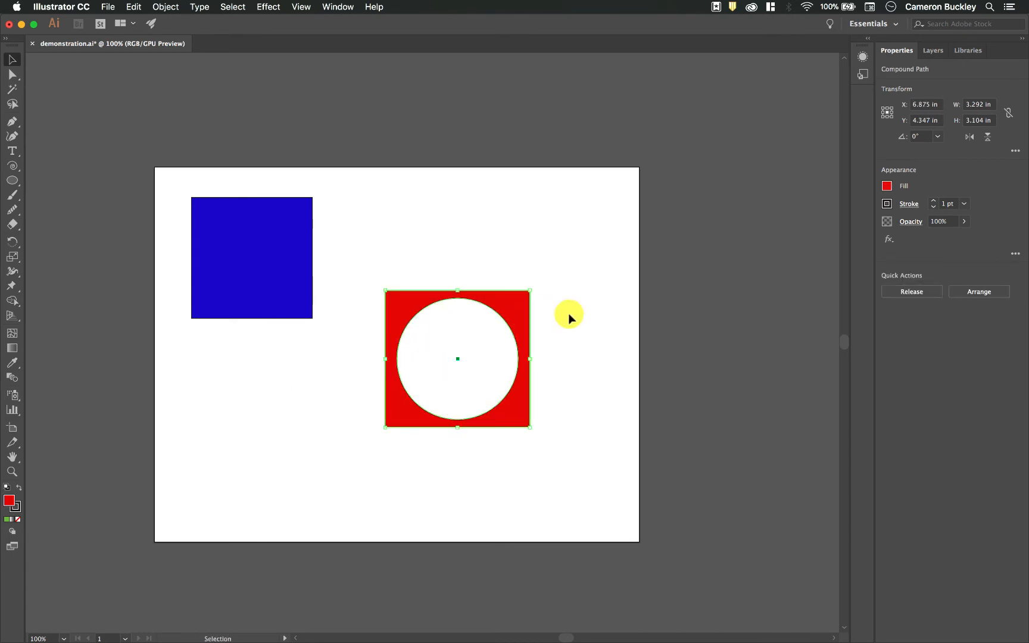
pyautogui.click(546, 308)
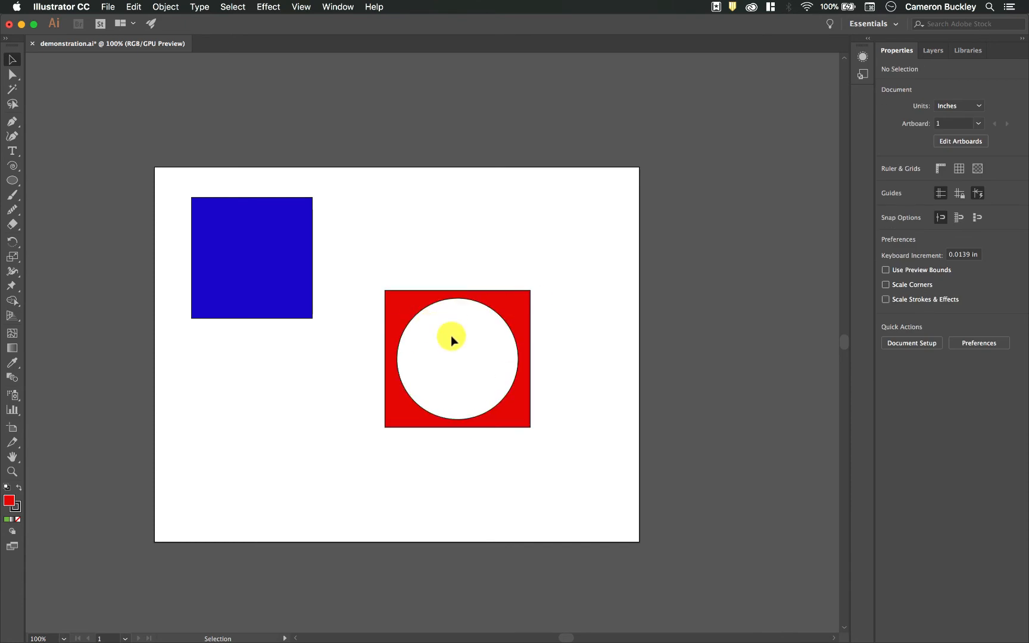
# - Move the red compound path straight up to about Y 3.81 in and keep it selected
pyautogui.click(393, 375)
pyautogui.click(443, 341)
pyautogui.click(520, 307)
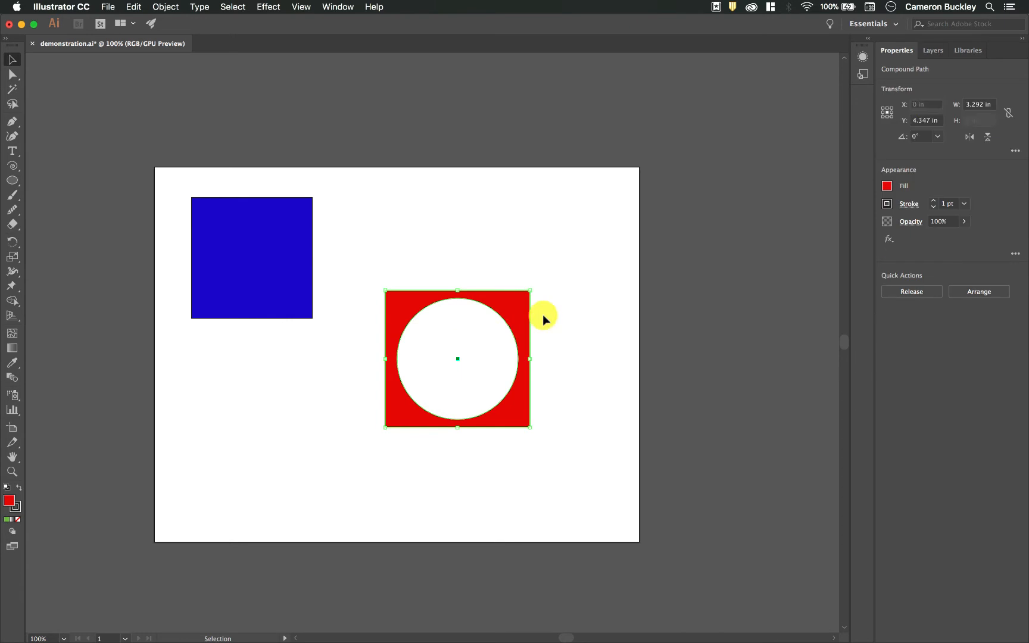
pyautogui.moveTo(523, 303); pyautogui.dragTo(523, 279)
pyautogui.click(480, 322)
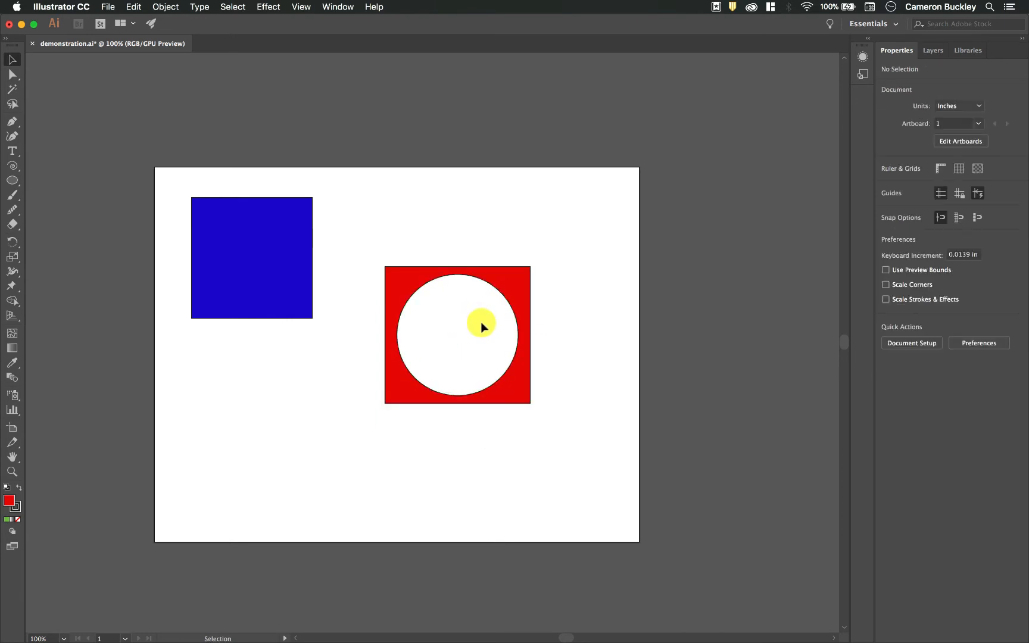
pyautogui.click(518, 293)
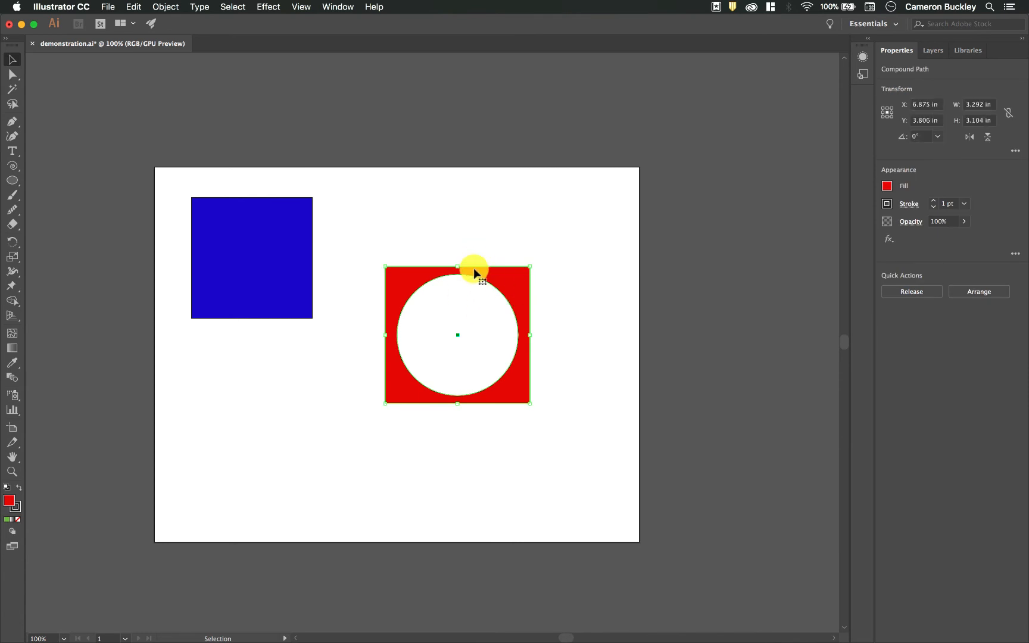
# - Release the compound path and move the circle off the square to the area below the blue square
pyautogui.click(162, 6)
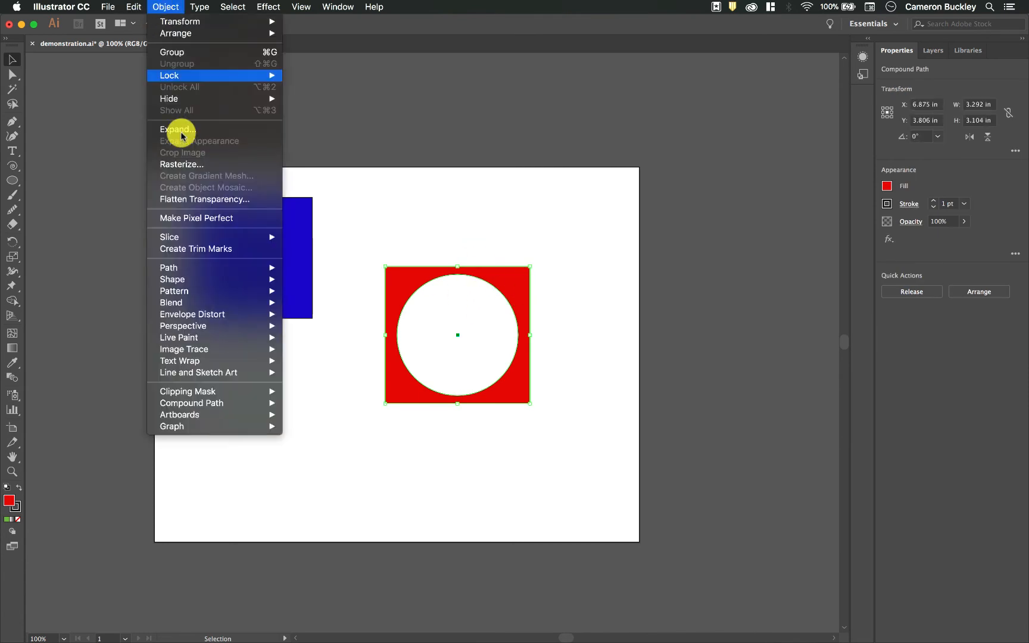
pyautogui.moveTo(226, 405)
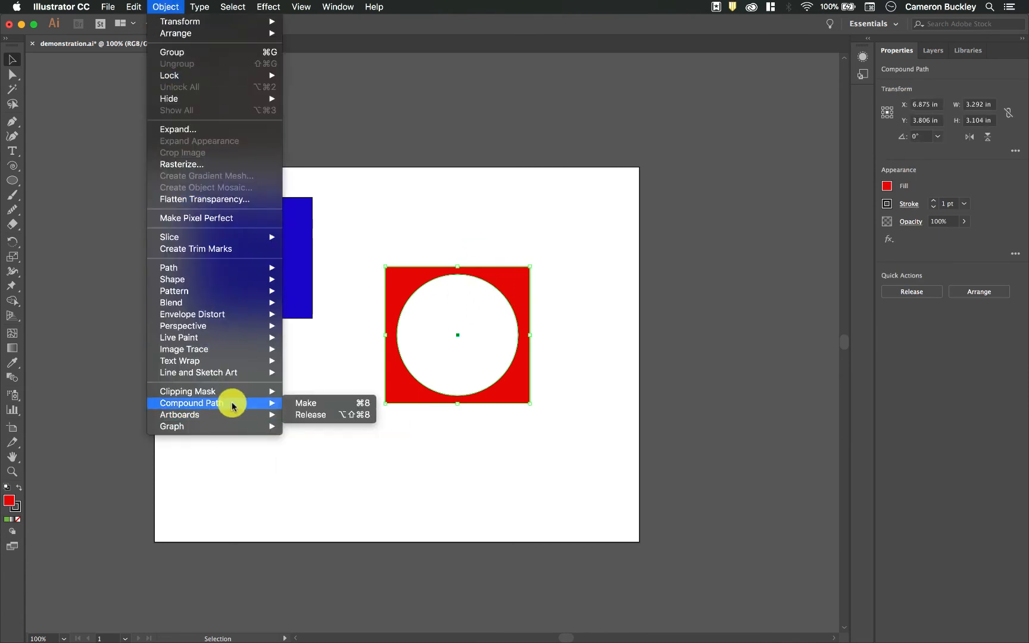
pyautogui.click(350, 413)
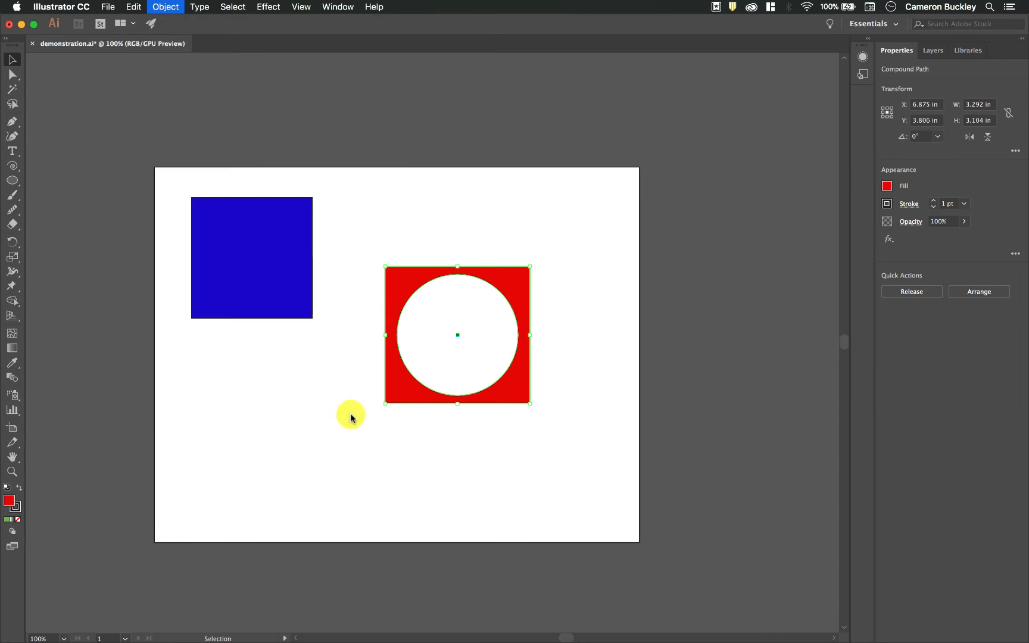
pyautogui.click(469, 454)
pyautogui.click(470, 350)
pyautogui.moveTo(471, 350); pyautogui.dragTo(337, 440)
pyautogui.click(412, 354)
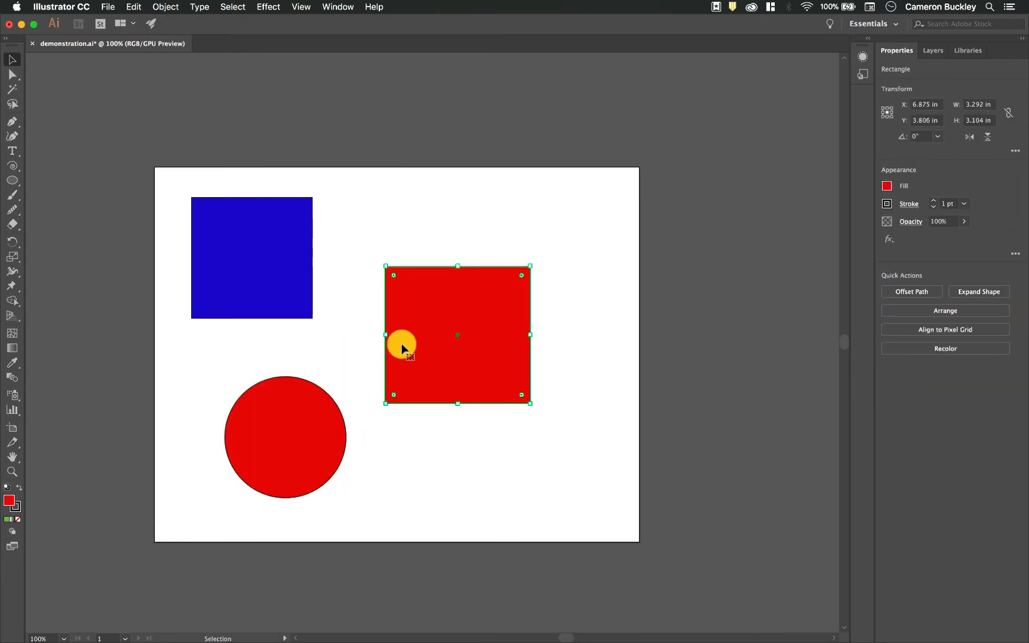
# - Overlap the circle with the red square's lower-left corner and combine both shapes into a compound path
pyautogui.moveTo(310, 455); pyautogui.dragTo(374, 400)
pyautogui.click(174, 5)
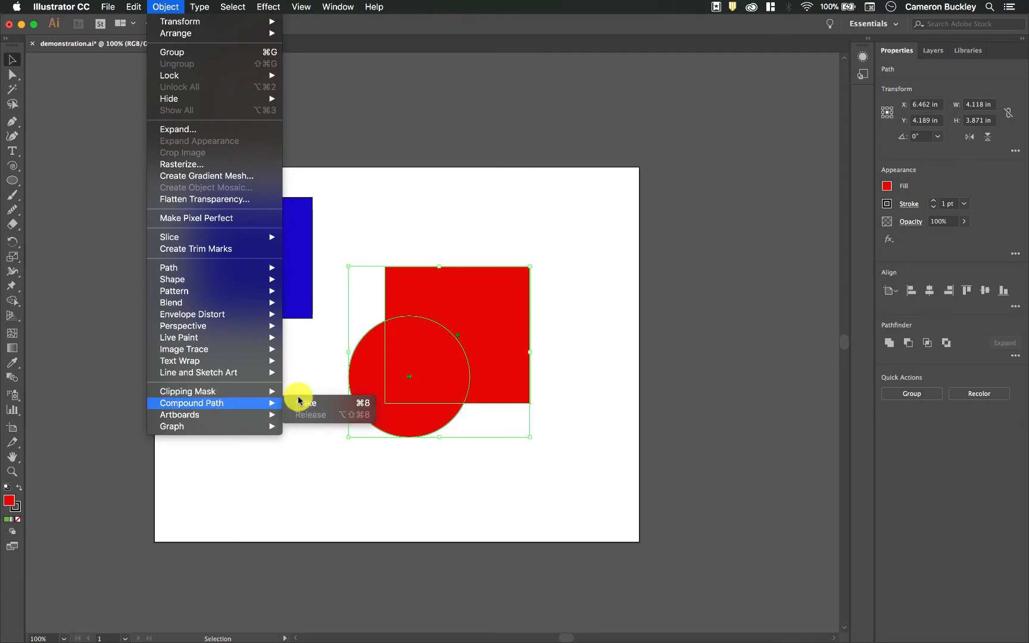
pyautogui.click(301, 402)
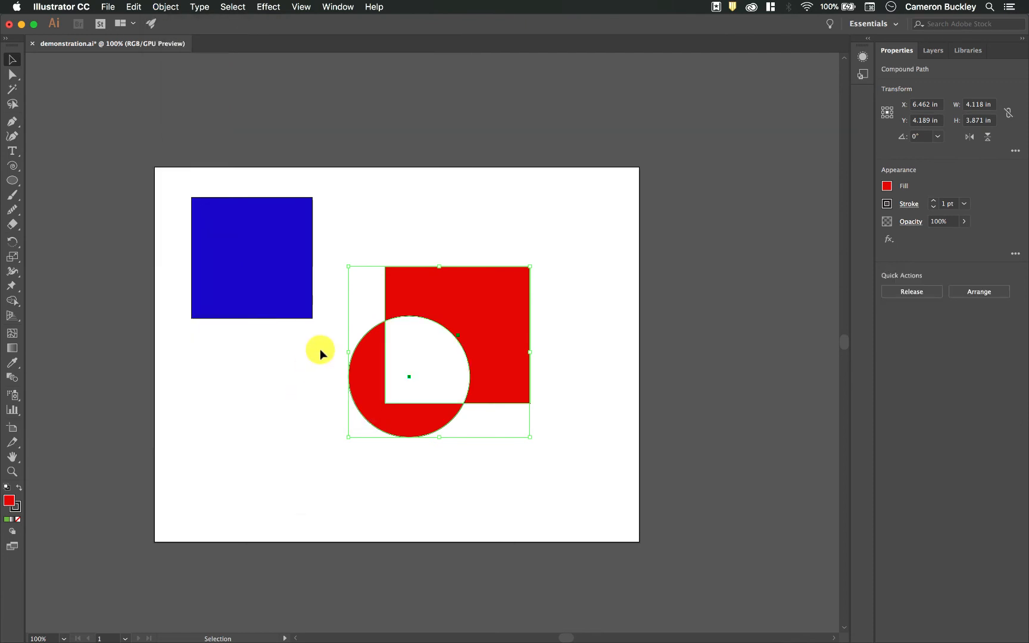
pyautogui.click(427, 337)
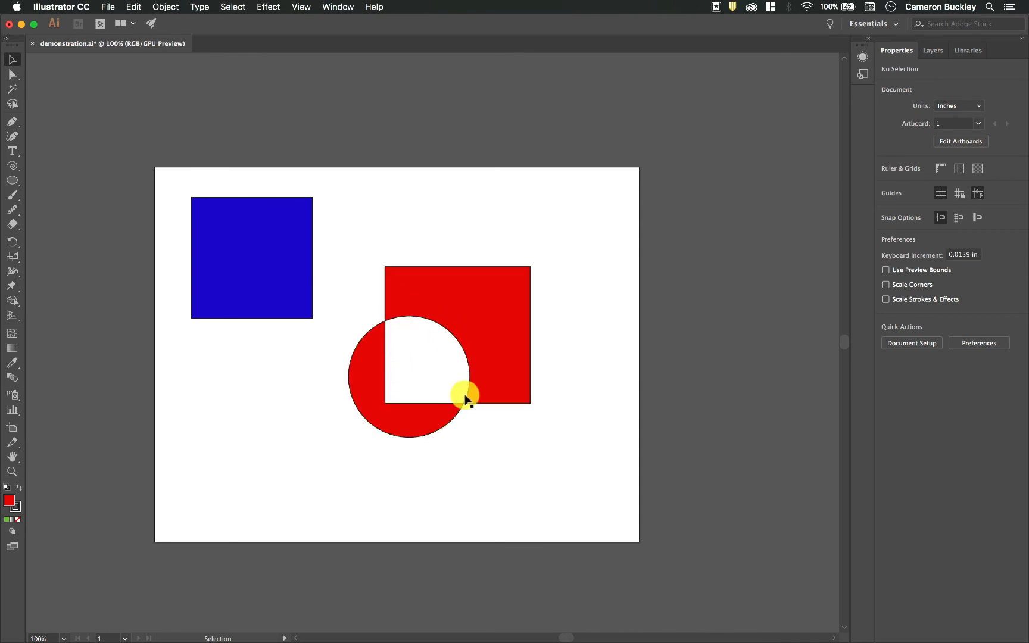
# - Move the overlapping square-and-circle compound path to about X 6.91, Y 4.31 in
pyautogui.moveTo(505, 308); pyautogui.dragTo(527, 339)
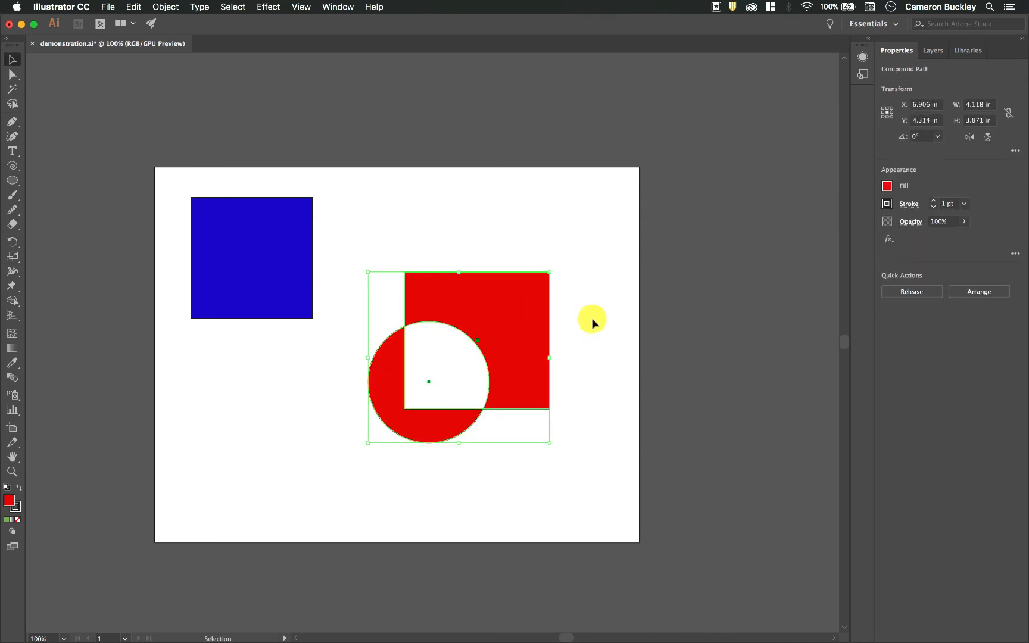
pyautogui.click(579, 328)
pyautogui.click(428, 422)
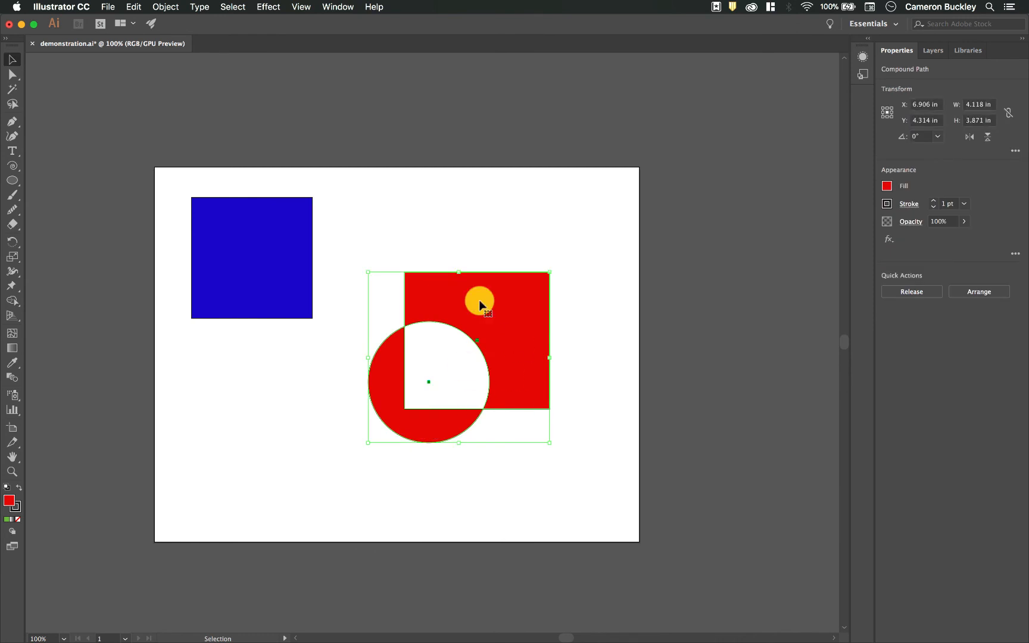
# - Isolate the compound path, reposition its square and circle so the circle overlaps the square's upper-right corner, and exit isolation mode
pyautogui.doubleClick(509, 295)
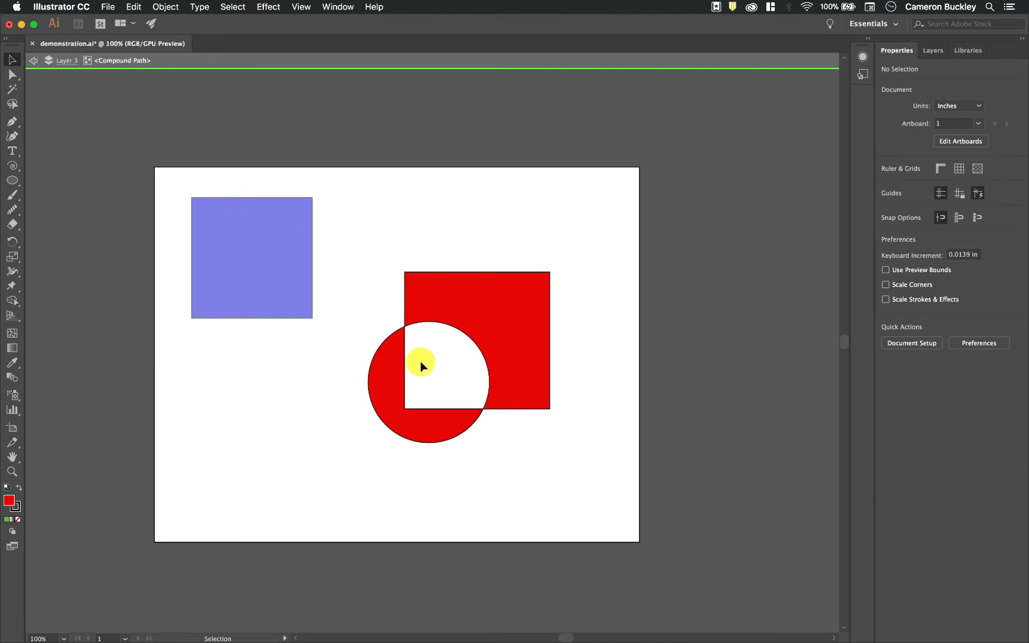
pyautogui.moveTo(488, 300)
pyautogui.mouseDown()
pyautogui.moveTo(452, 278)
pyautogui.moveTo(435, 318)
pyautogui.moveTo(446, 331)
pyautogui.moveTo(480, 337)
pyautogui.moveTo(496, 315)
pyautogui.mouseUp()
pyautogui.click(450, 363)
pyautogui.click(480, 342)
pyautogui.click(332, 147)
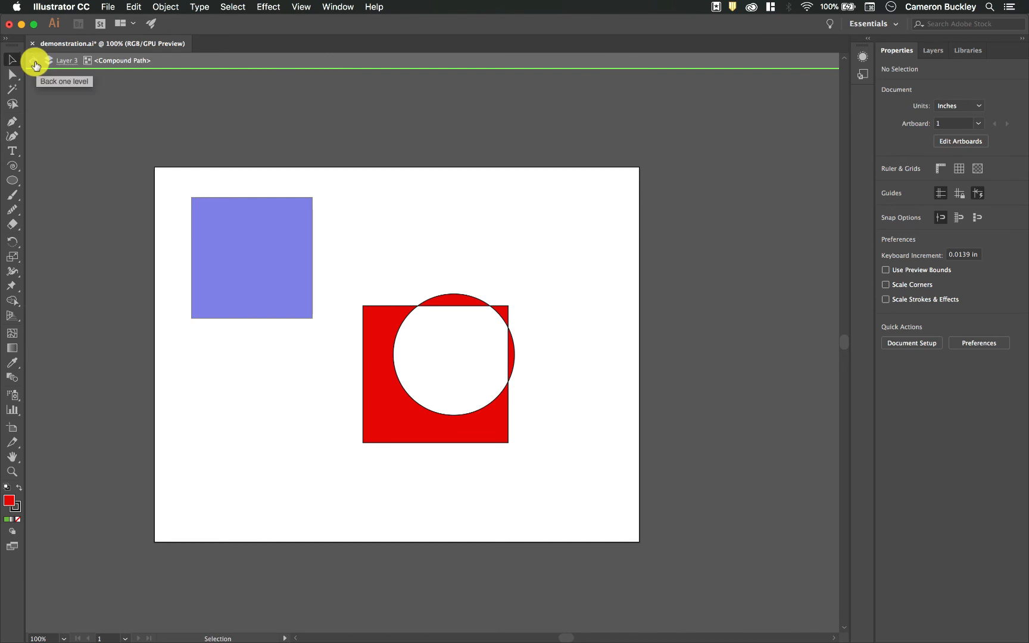
pyautogui.doubleClick(241, 437)
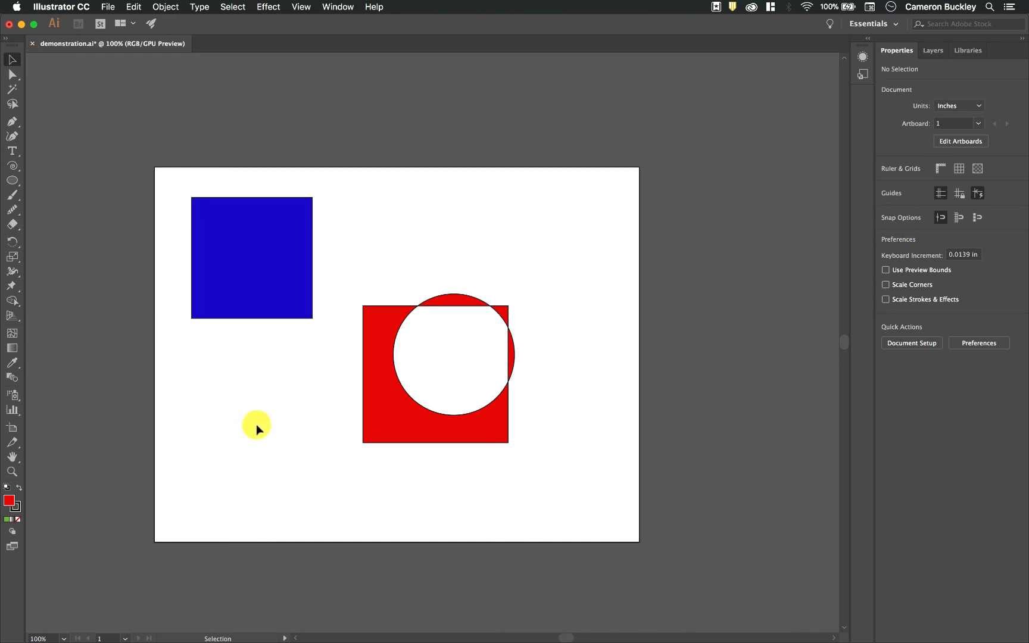
# - Move the rearranged compound path to about X 7.55, Y 3.75 in and reselect it
pyautogui.moveTo(407, 429); pyautogui.dragTo(458, 388)
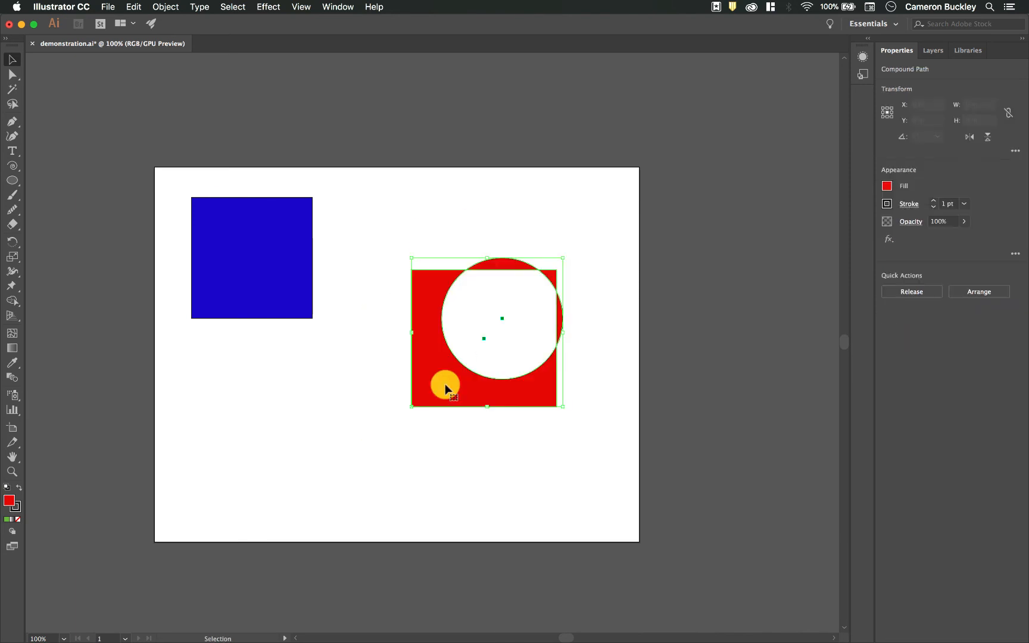
pyautogui.click(499, 445)
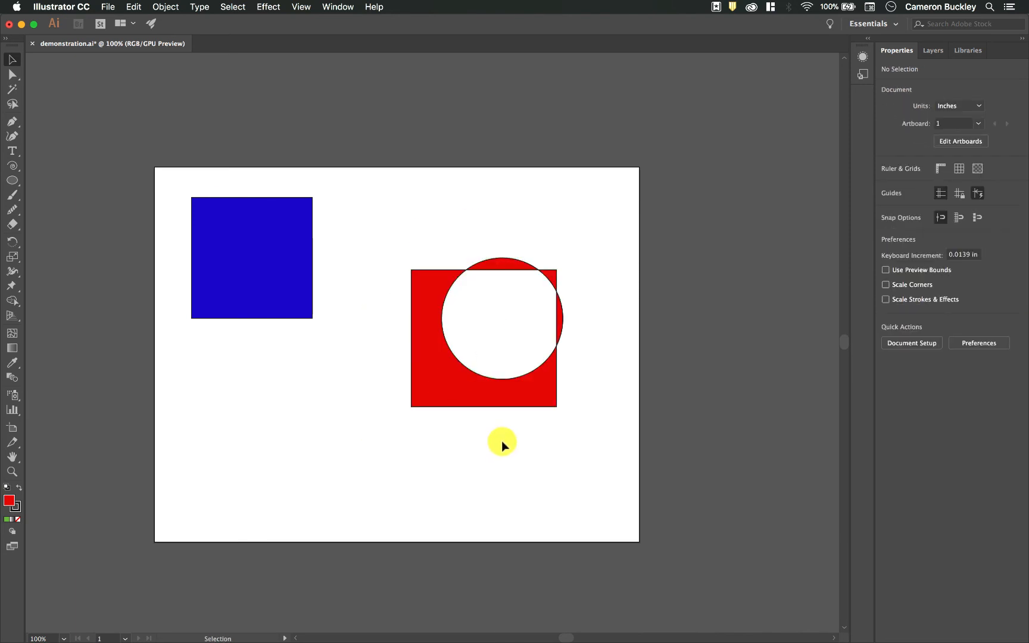
pyautogui.click(557, 324)
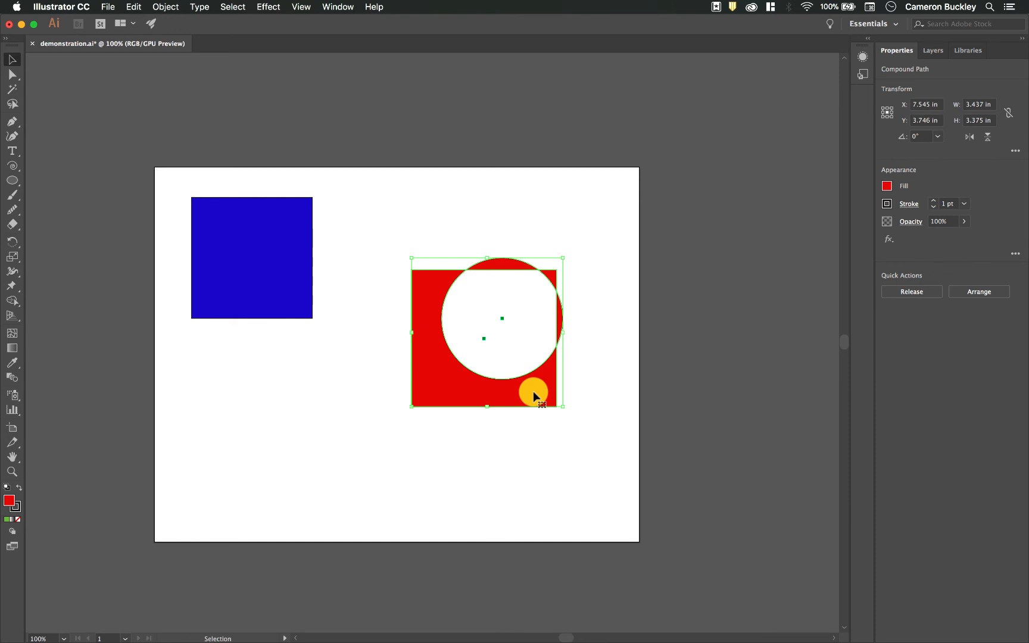
# - Release the rearranged compound path and move the circle away from the square, toward the artboard's lower-left area
pyautogui.press('super+alt')
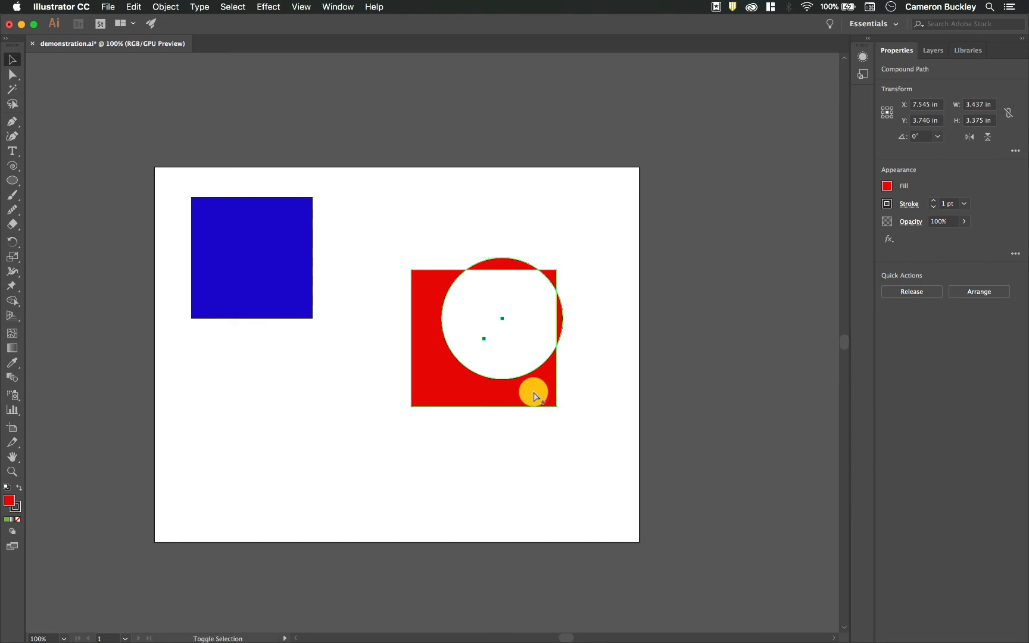
pyautogui.press('super+alt+shift+8')
pyautogui.click(542, 208)
pyautogui.moveTo(510, 259); pyautogui.dragTo(306, 369)
pyautogui.click(459, 314)
pyautogui.click(390, 338)
# - Place the circle back over the red square and align both shapes to the artboard's horizontal and vertical centres
pyautogui.moveTo(297, 415); pyautogui.dragTo(503, 335)
pyautogui.click(585, 262)
pyautogui.moveTo(586, 262); pyautogui.dragTo(487, 362)
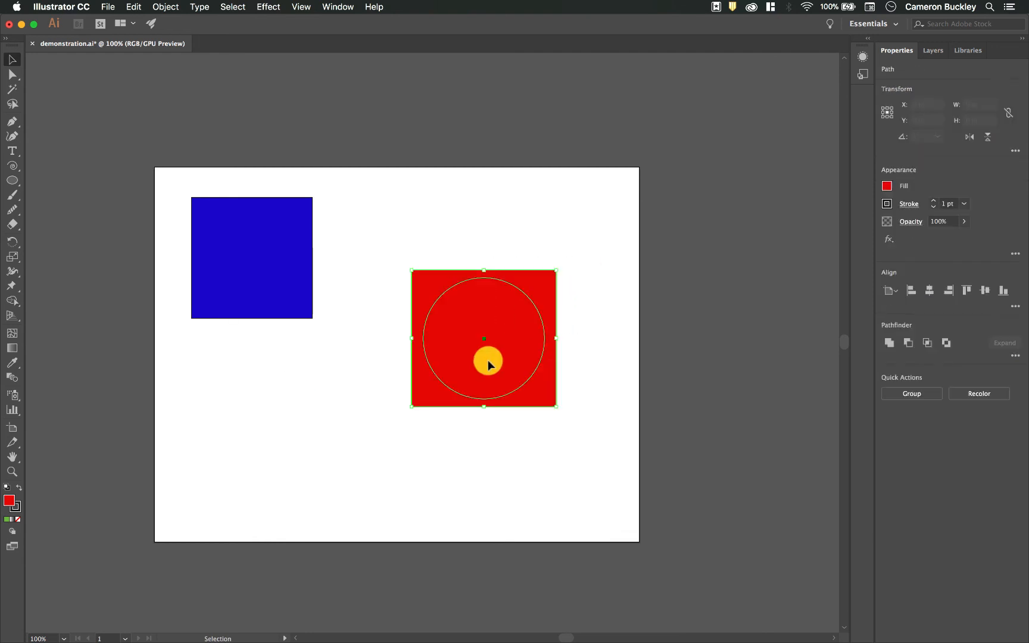
pyautogui.click(929, 290)
pyautogui.click(984, 290)
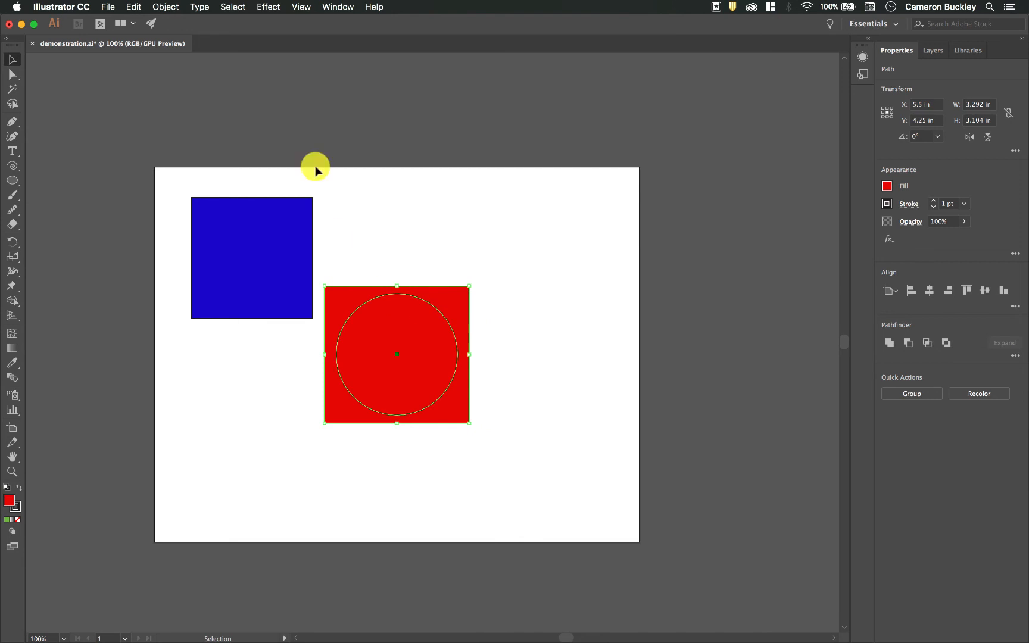
# - Combine the centred red square and circle into a compound path and deselect it
pyautogui.press('a')
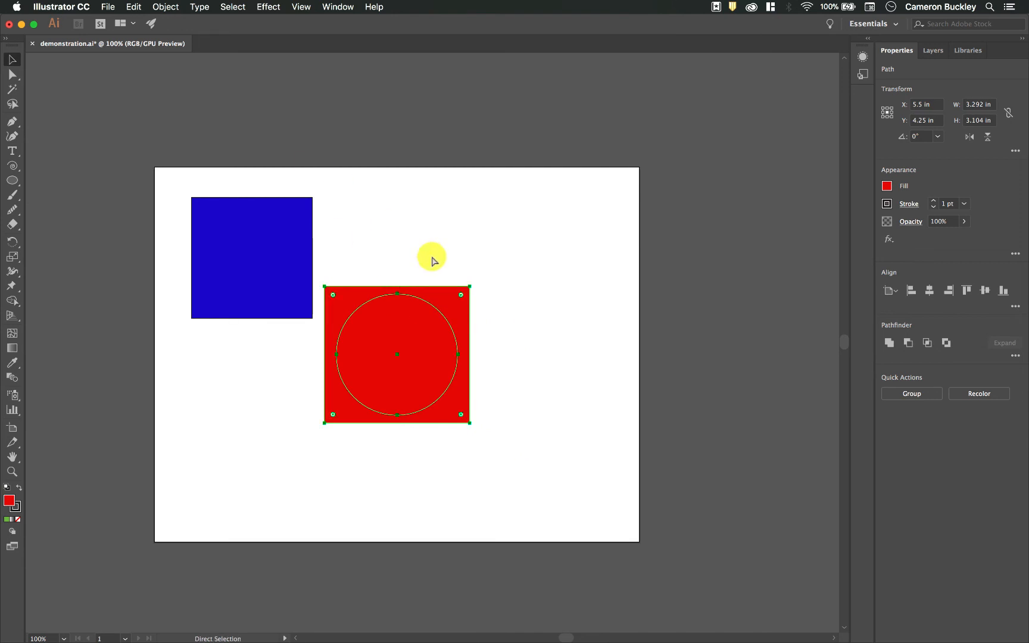
pyautogui.press('super+8')
pyautogui.press('v')
pyautogui.click(522, 271)
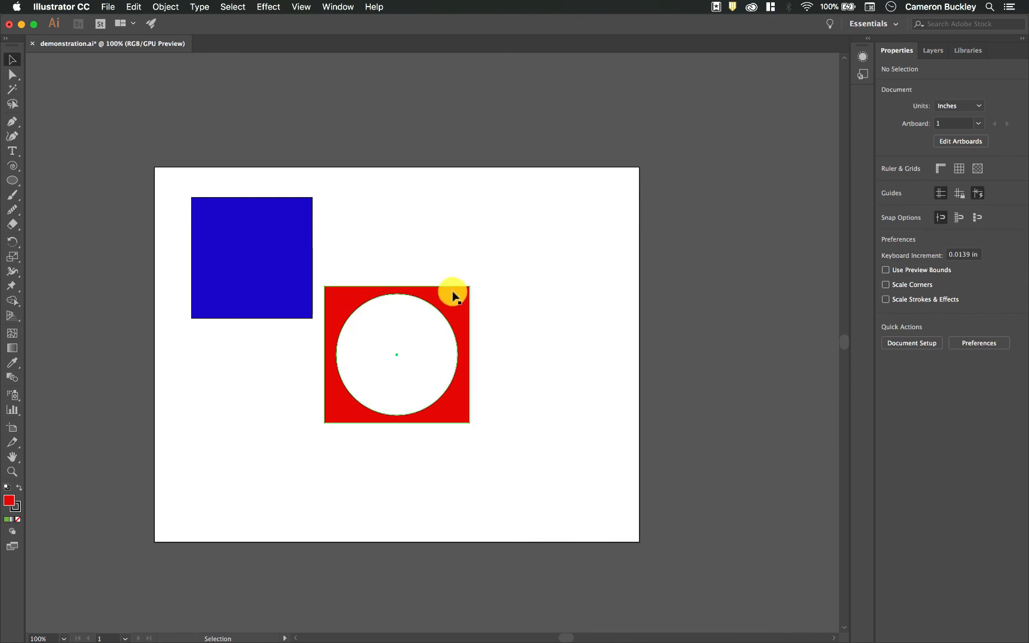
# - Move the compound path to about X 6.71, Y 3.76 in and enter isolation mode on it
pyautogui.moveTo(466, 292); pyautogui.dragTo(515, 272)
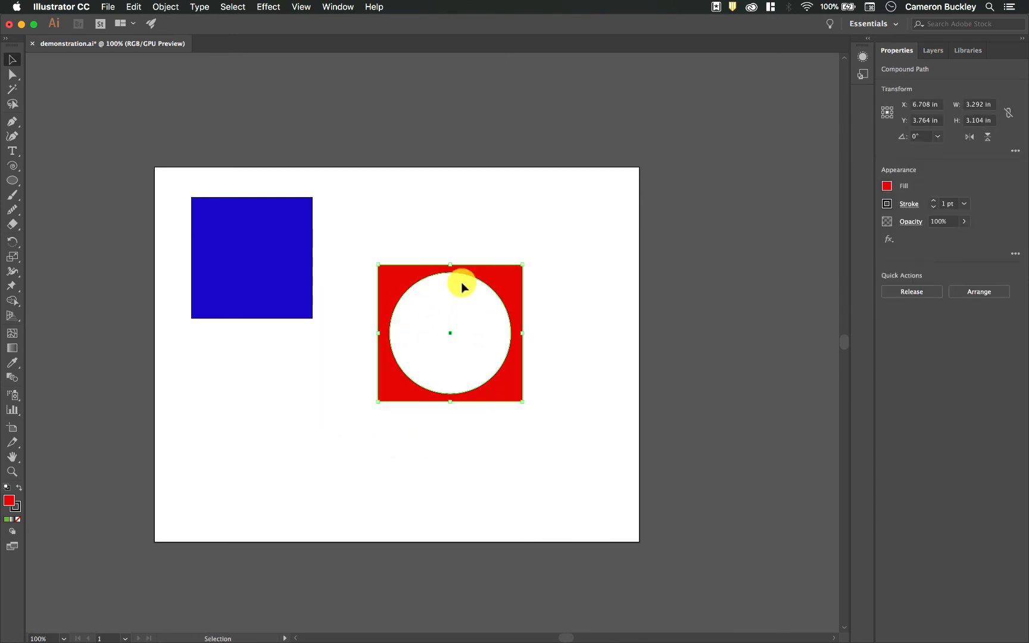
pyautogui.doubleClick(507, 281)
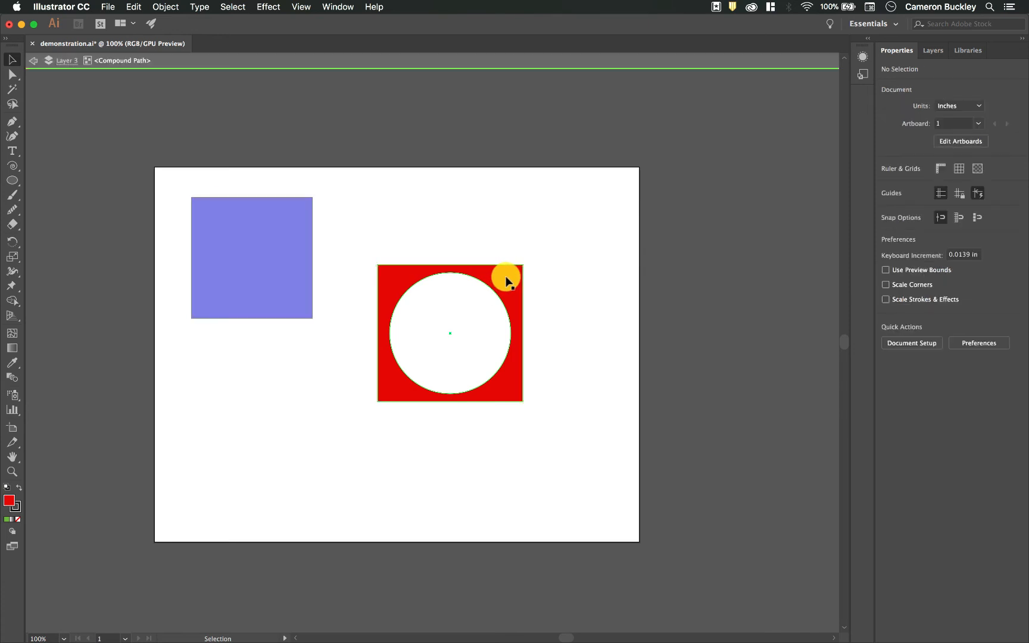
# - Shift the circle inside the compound path so it overlaps the red square's lower-left corner, and exit isolation mode
pyautogui.moveTo(402, 372); pyautogui.dragTo(356, 408)
pyautogui.click(512, 428)
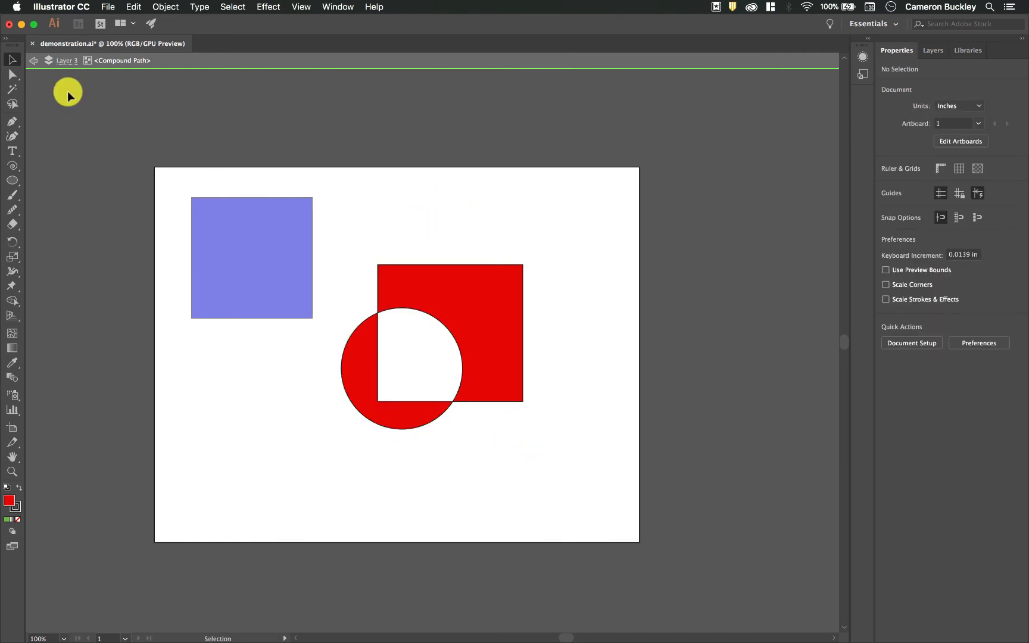
pyautogui.doubleClick(429, 197)
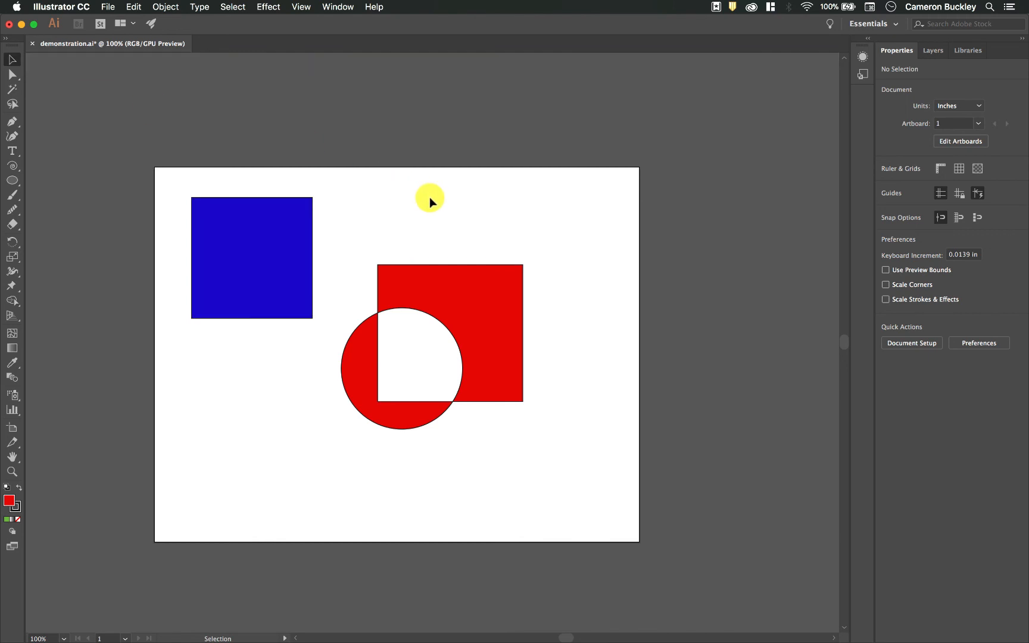
# - Move the whole compound path to about X 7.49, Y 3.40 in, release it into separate shapes and deselect
pyautogui.click(497, 375)
pyautogui.moveTo(506, 300); pyautogui.dragTo(545, 268)
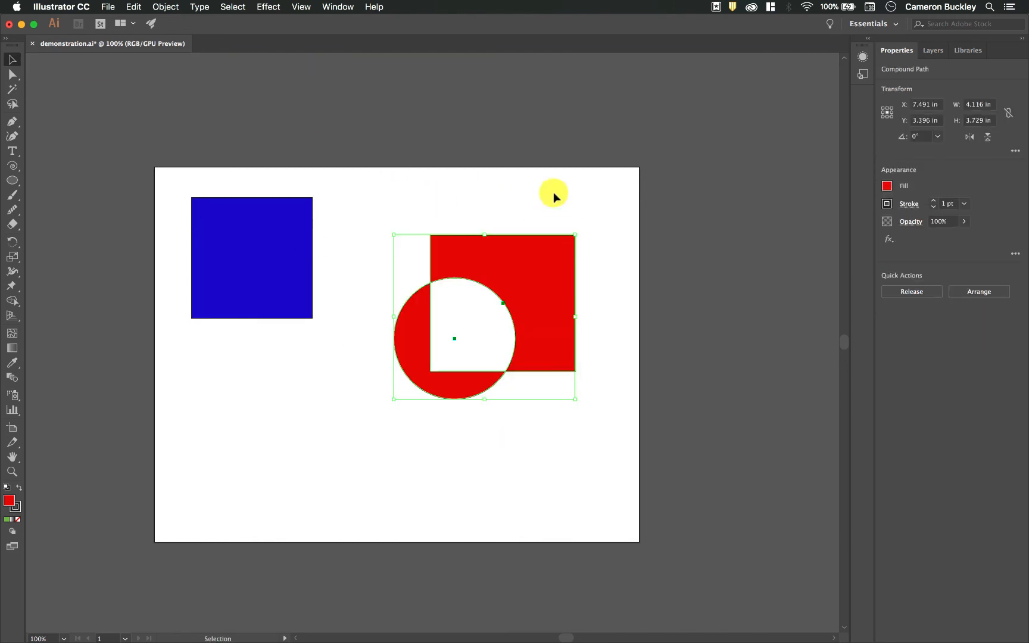
pyautogui.click(165, 7)
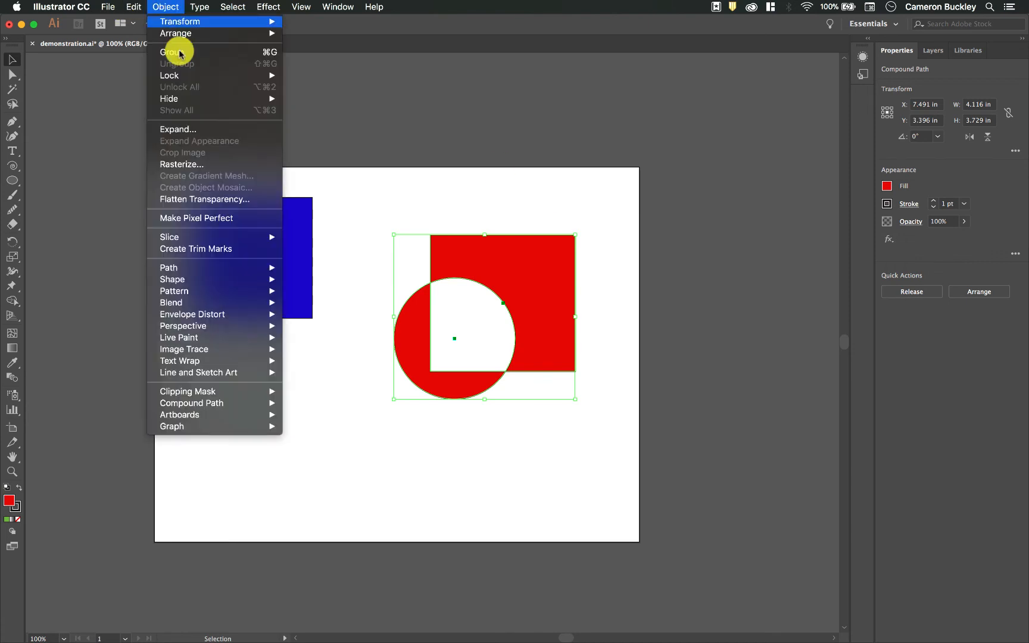
pyautogui.moveTo(260, 405)
pyautogui.click(345, 413)
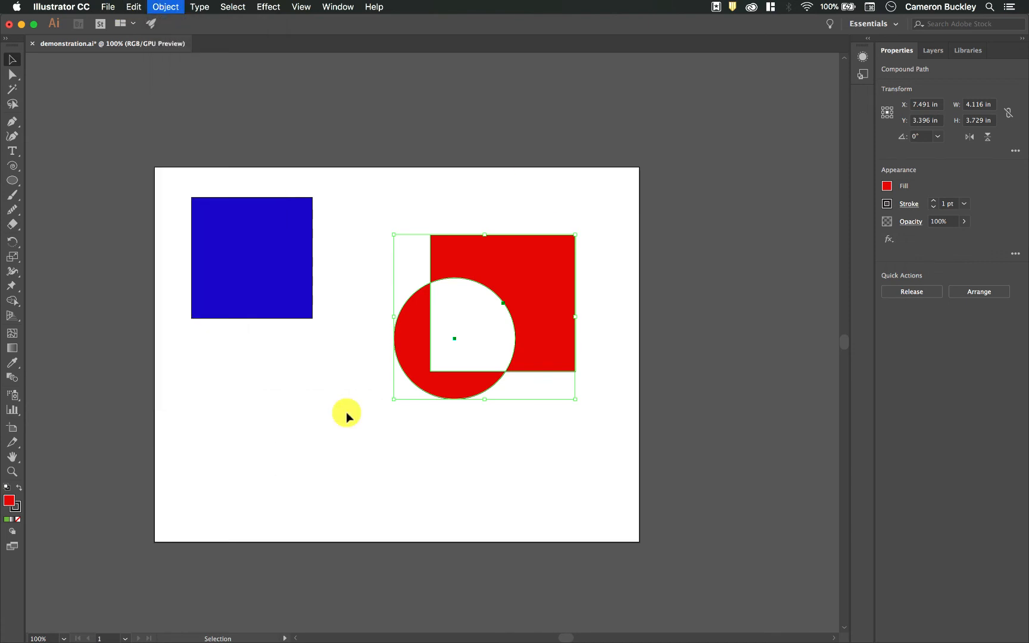
pyautogui.click(452, 439)
# - Move the red circle to about X 3.14, Y 5.79 in and shift the red square slightly toward the blue square
pyautogui.moveTo(459, 383); pyautogui.dragTo(296, 466)
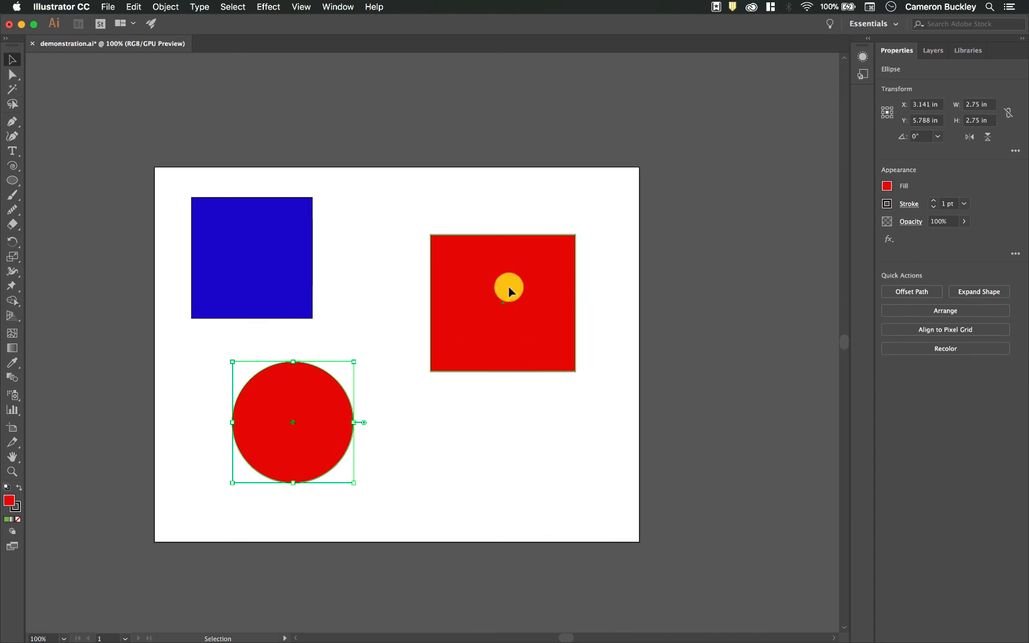
pyautogui.moveTo(515, 300); pyautogui.dragTo(482, 290)
pyautogui.click(625, 359)
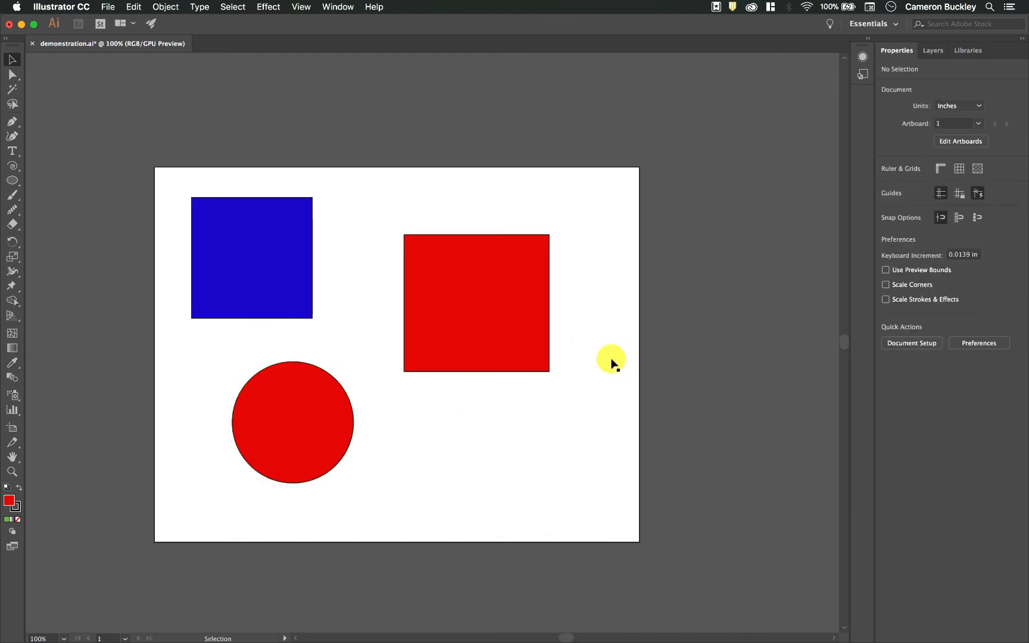